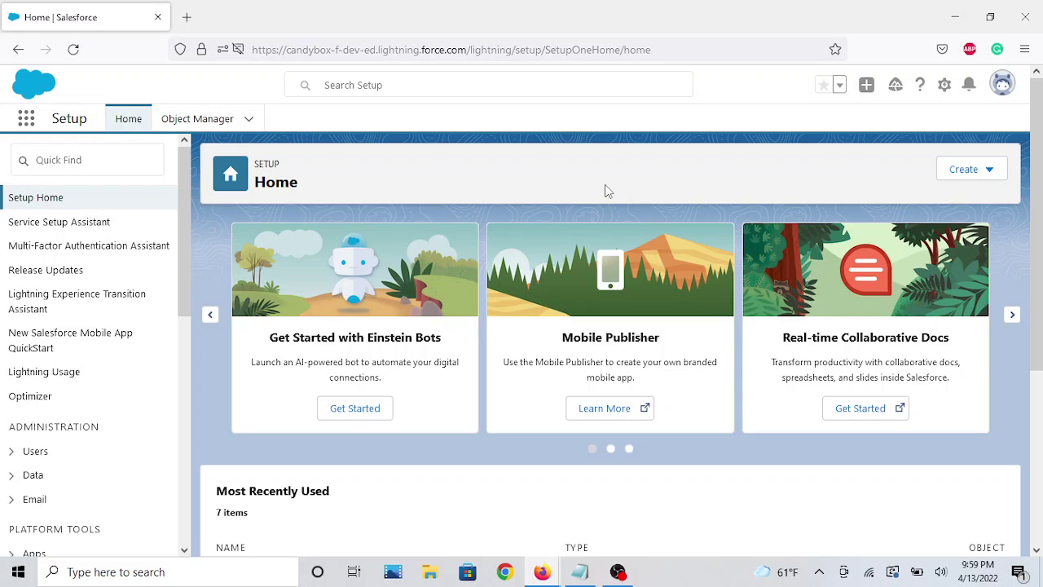
# Step: Search Setup for 'delegated', open Delegated Administration, and start a new delegated group
pyautogui.click(580, 571)
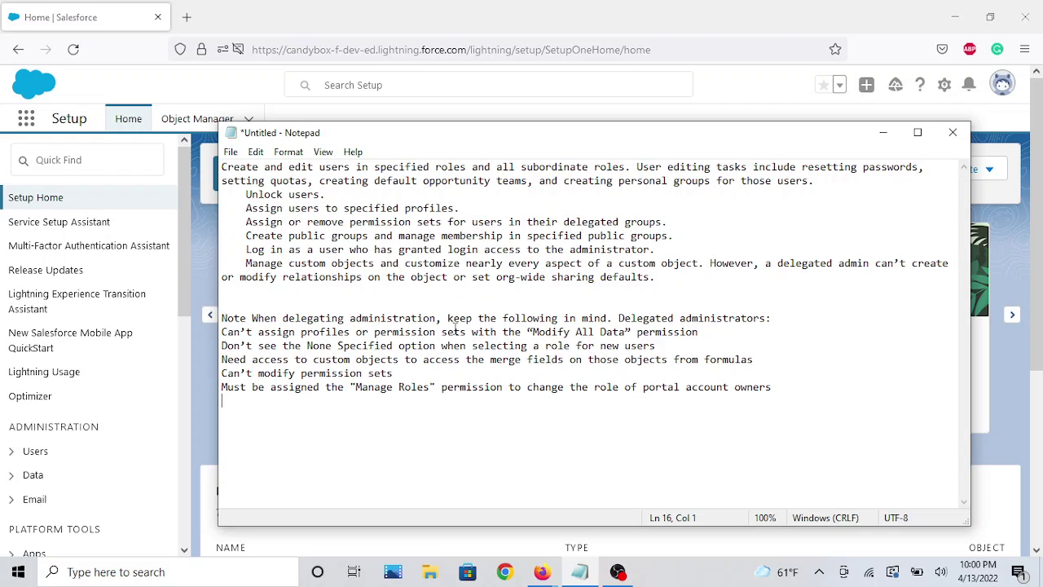
pyautogui.click(883, 132)
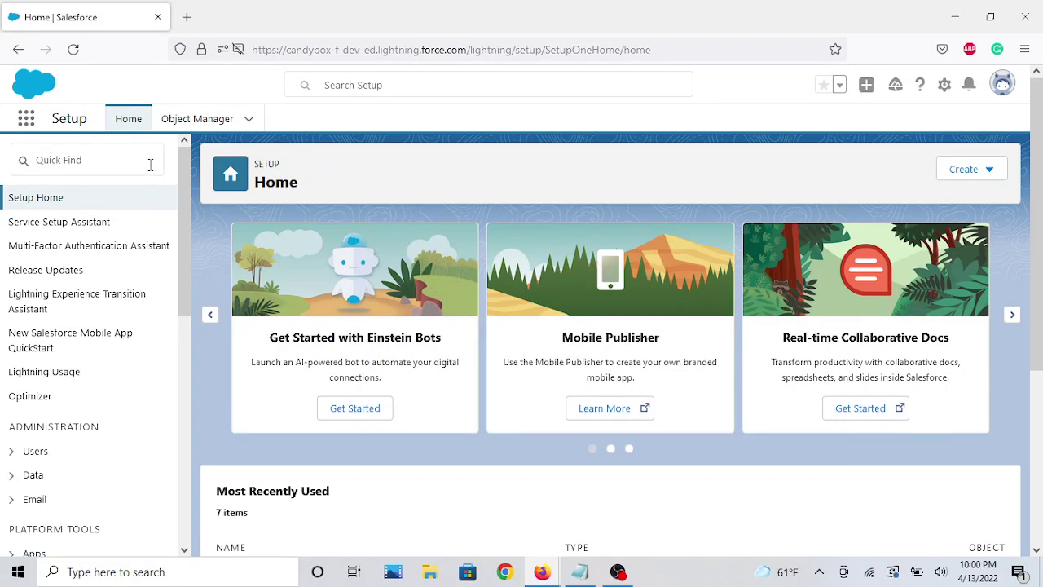
pyautogui.click(144, 165)
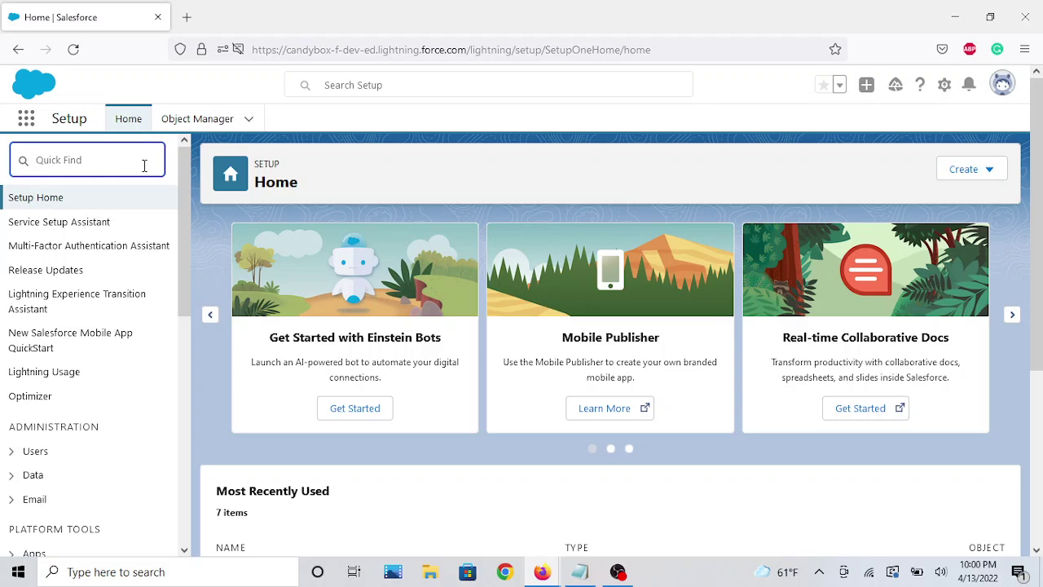
pyautogui.write('delegated')
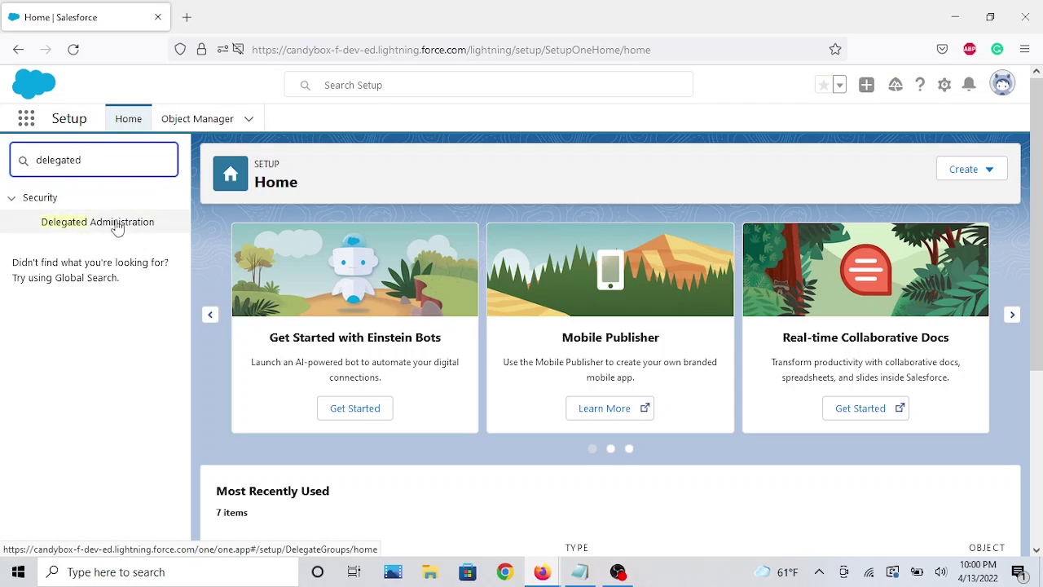
pyautogui.click(97, 229)
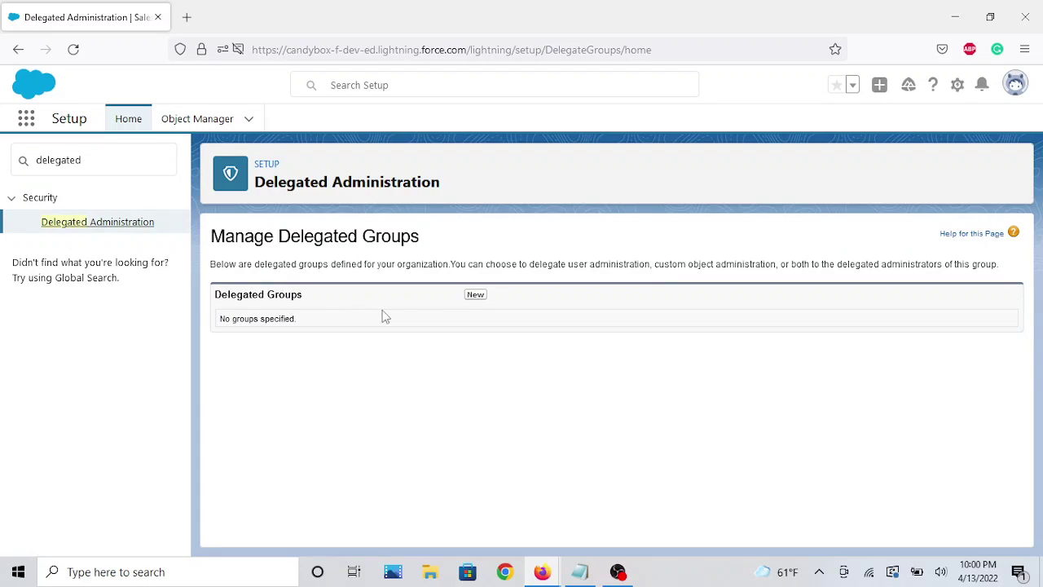
pyautogui.click(476, 298)
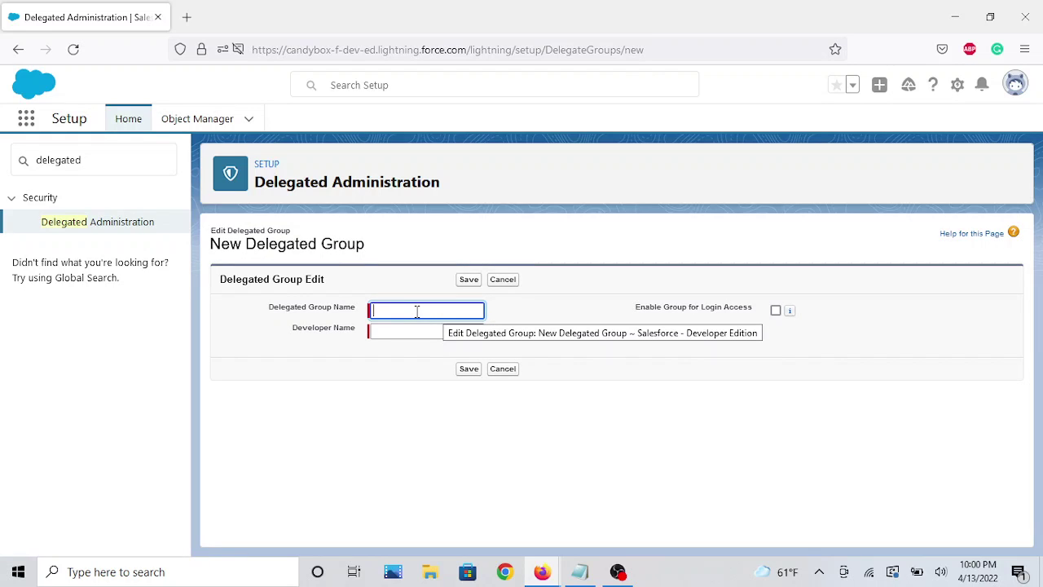
# Step: Save a delegated group 'admin group' (developer name admin_group) with Enable Group for Login Access ticked
pyautogui.click(410, 311)
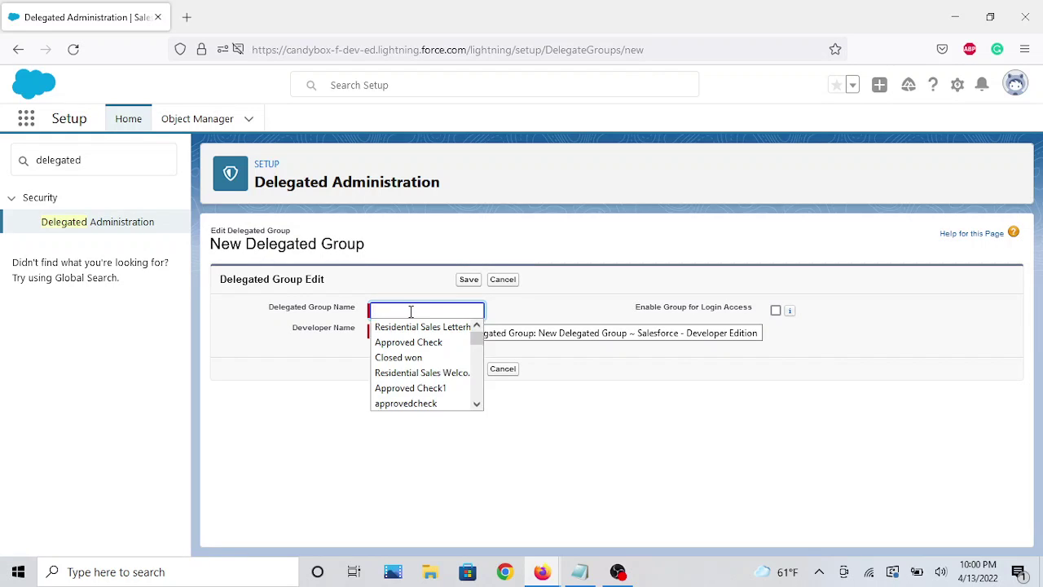
pyautogui.write('admin')
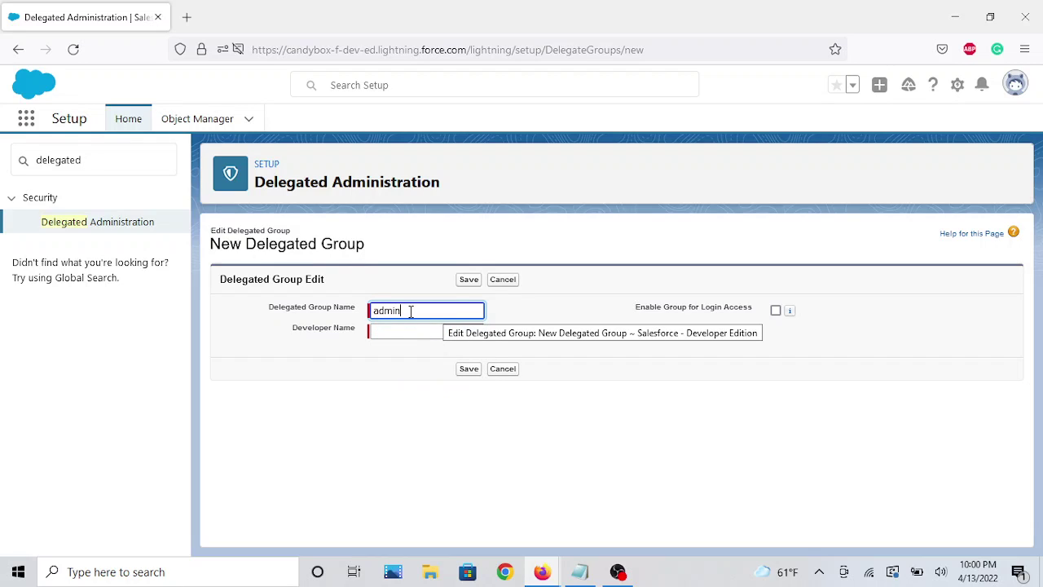
pyautogui.write(' group')
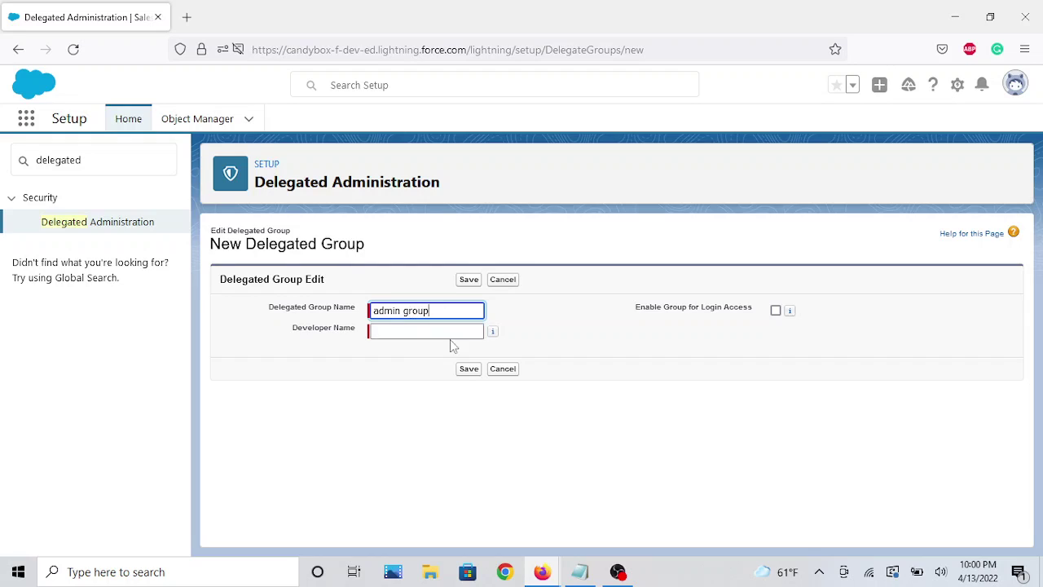
pyautogui.click(453, 335)
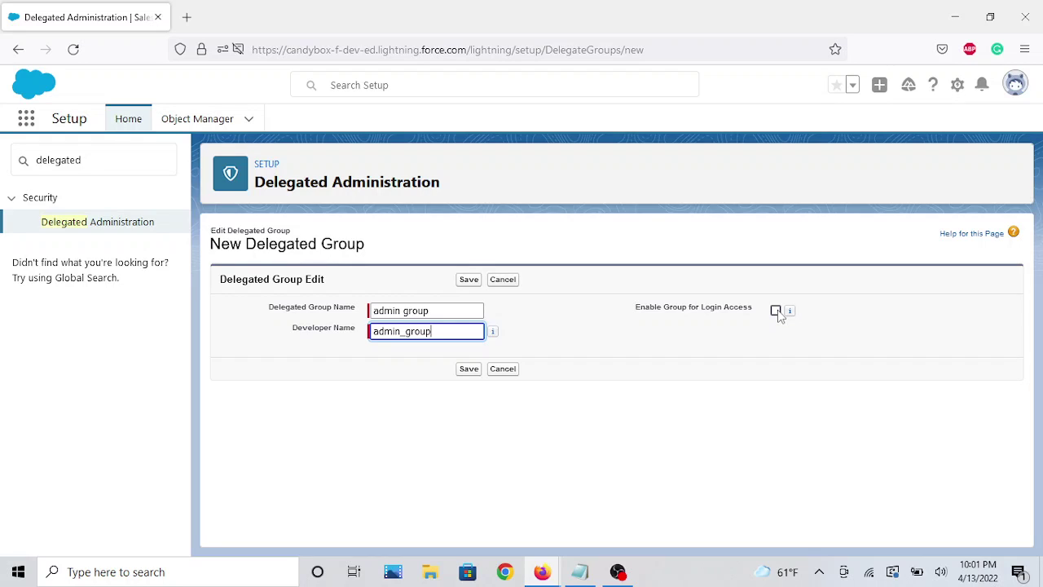
pyautogui.moveTo(789, 314)
pyautogui.click(777, 313)
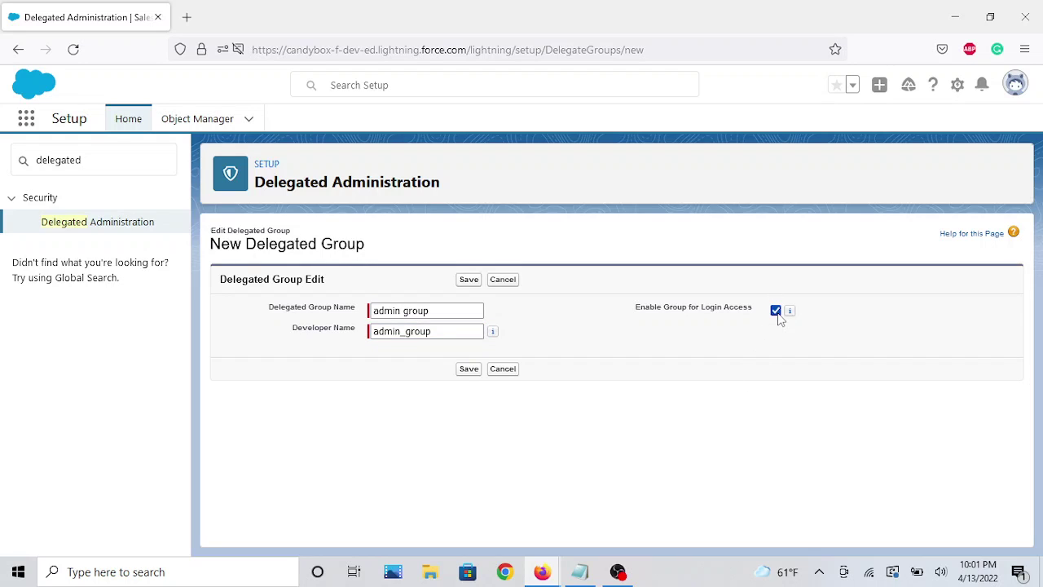
pyautogui.moveTo(789, 314)
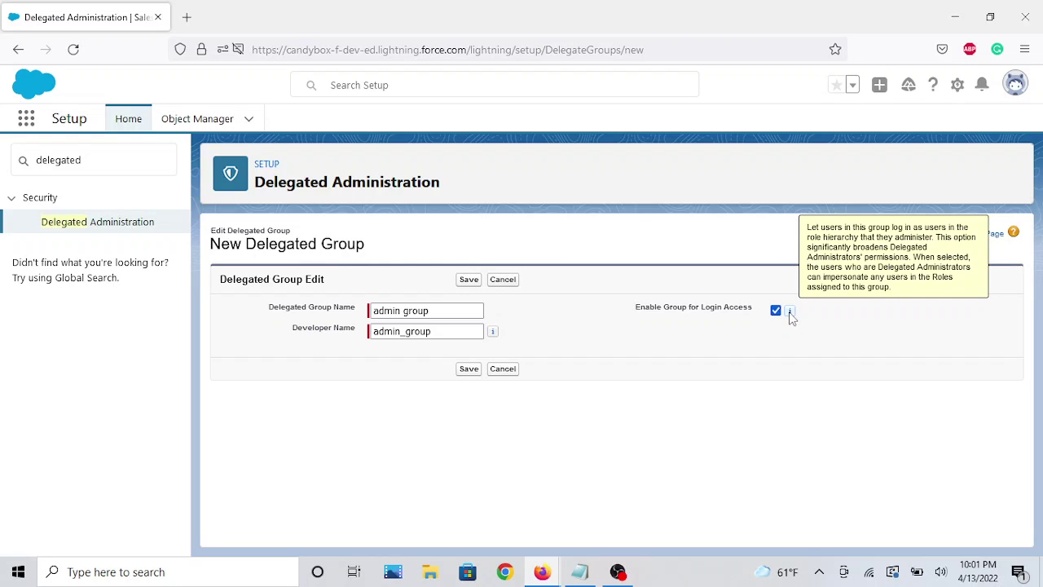
pyautogui.click(477, 370)
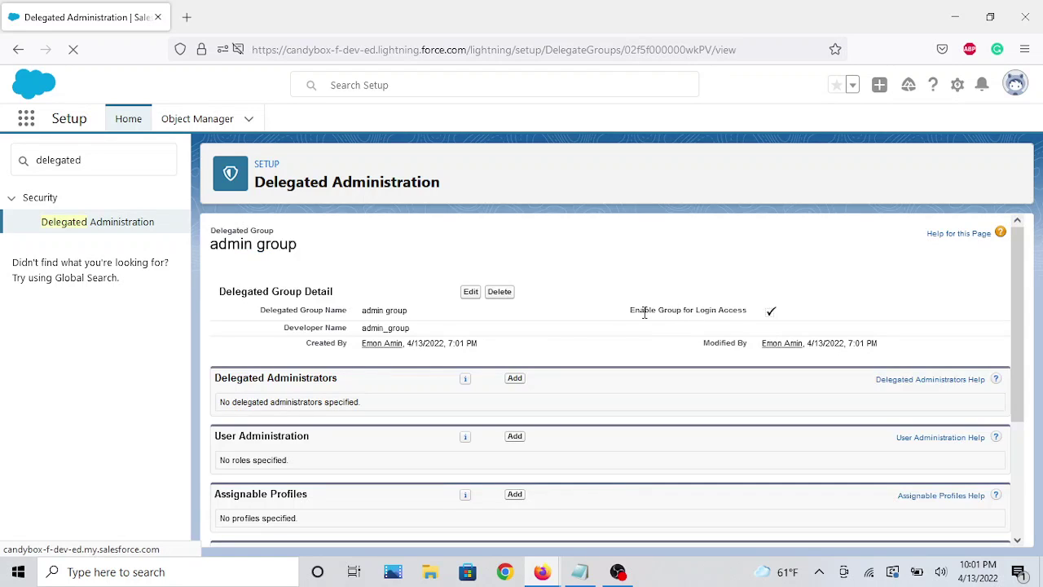
pyautogui.scroll(-1, 566, 359)
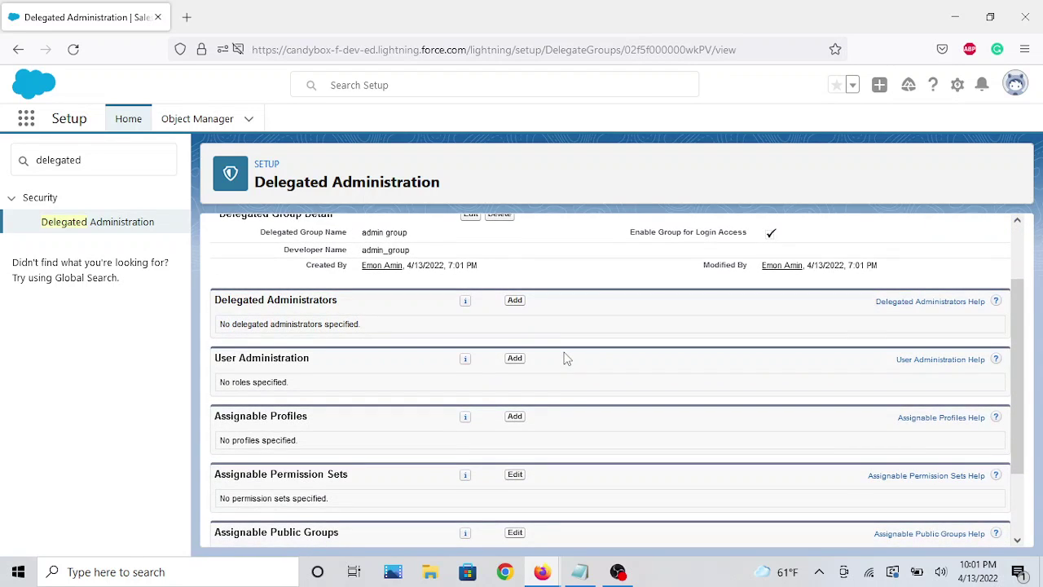
pyautogui.scroll(1, 563, 359)
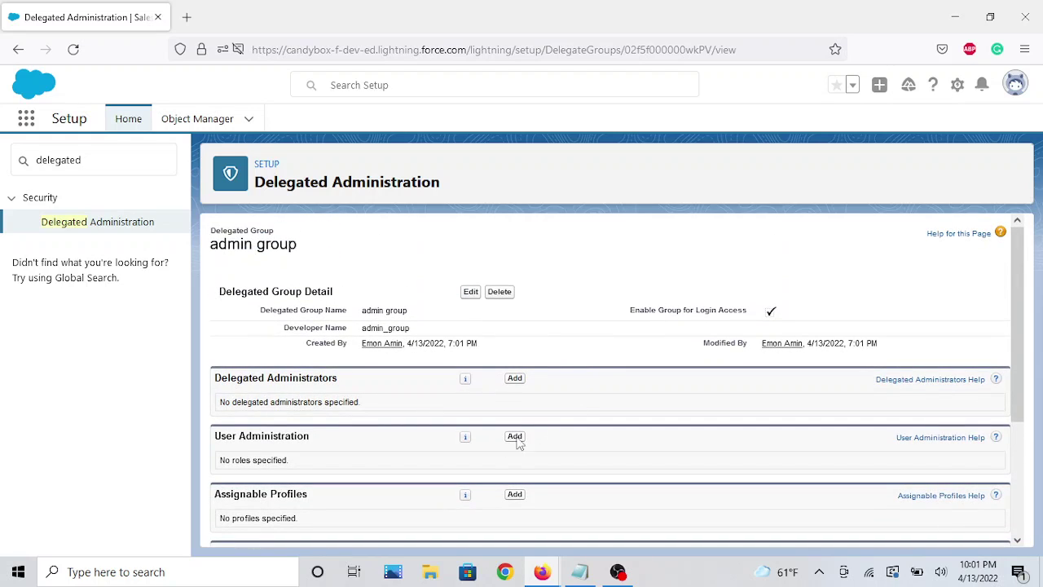
pyautogui.scroll(-1, 501, 355)
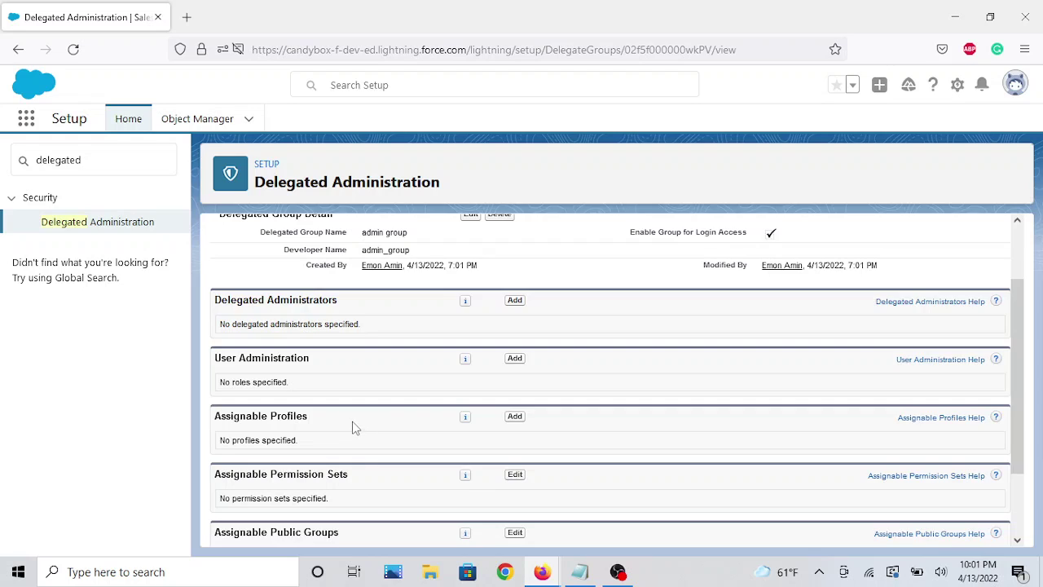
pyautogui.scroll(-1, 356, 427)
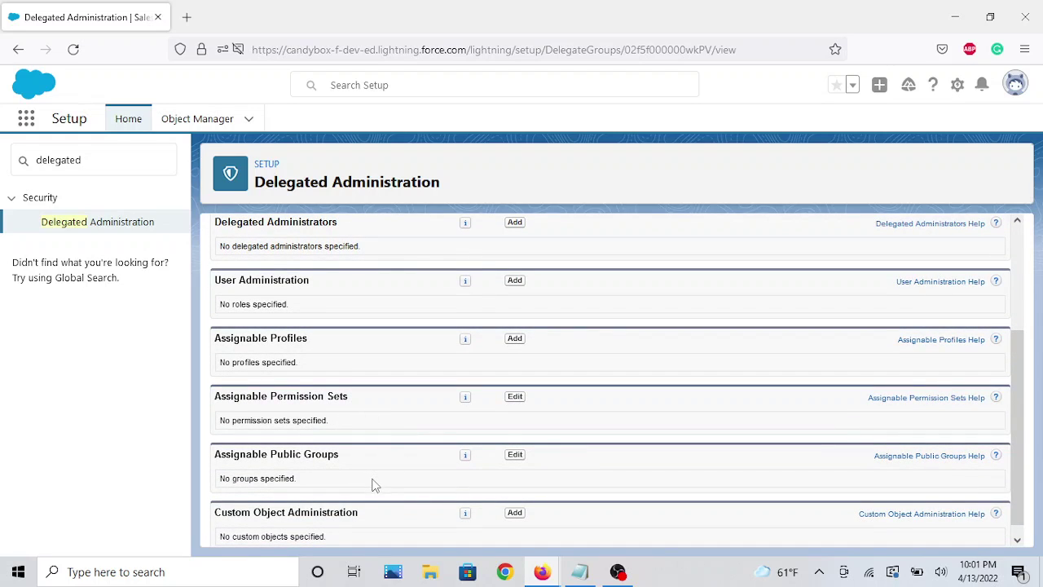
pyautogui.scroll(-1, 359, 530)
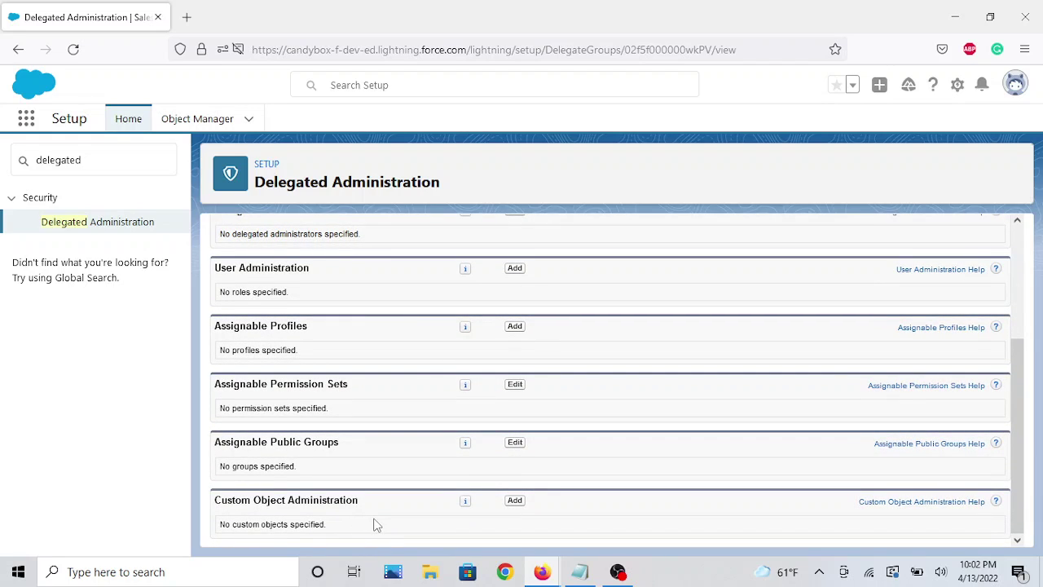
pyautogui.scroll(5, 380, 521)
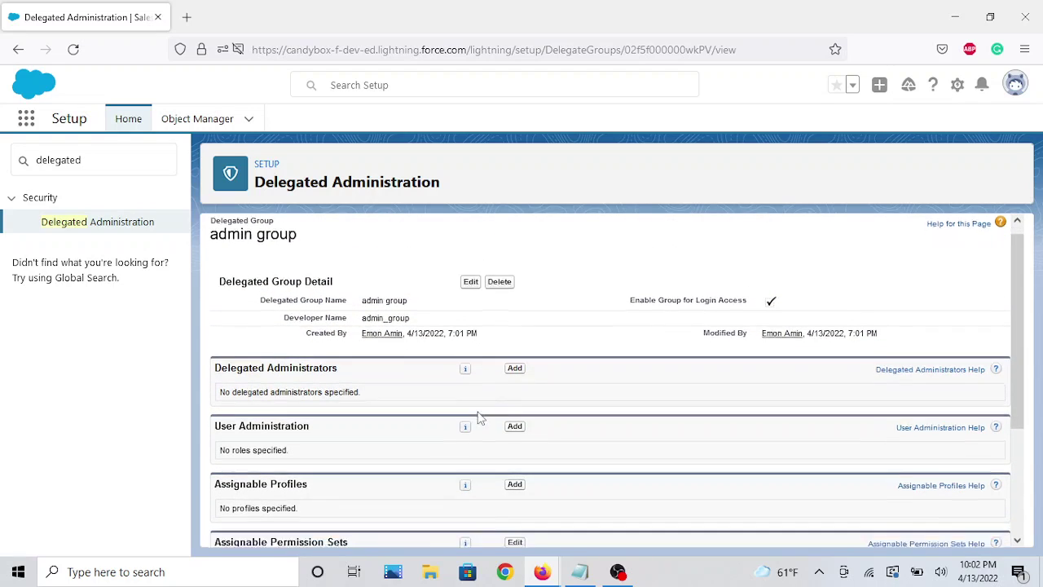
pyautogui.scroll(-2, 513, 350)
# Step: Pick a user via lookup as the admin group's delegated administrator and save
pyautogui.click(515, 301)
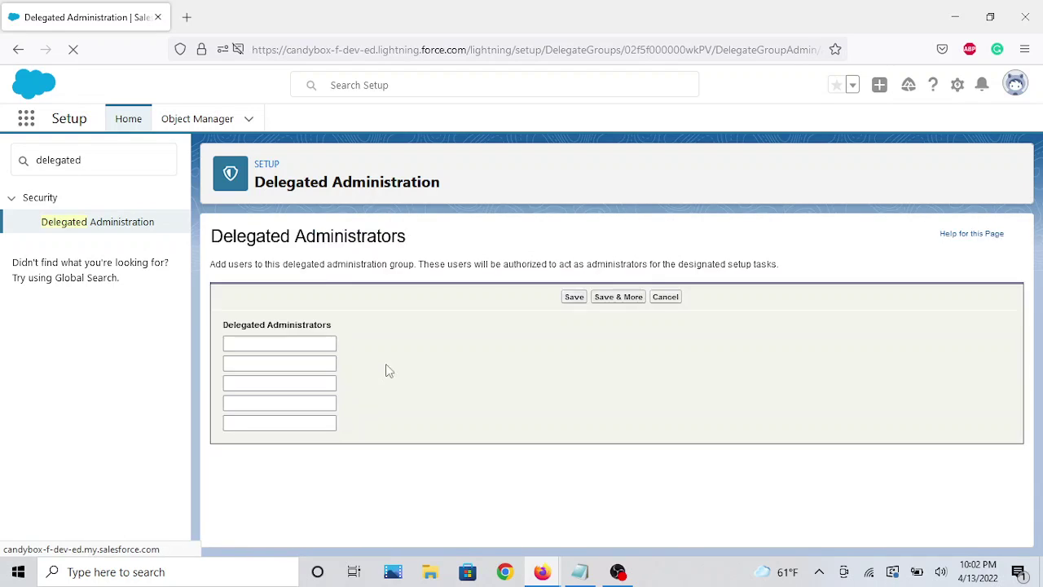
pyautogui.click(345, 344)
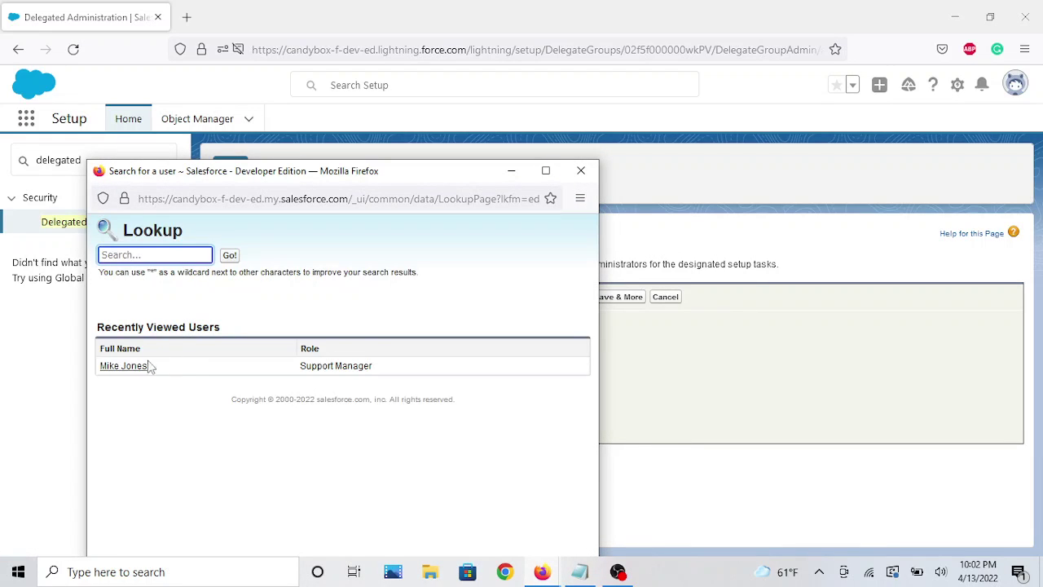
pyautogui.click(133, 368)
pyautogui.click(575, 299)
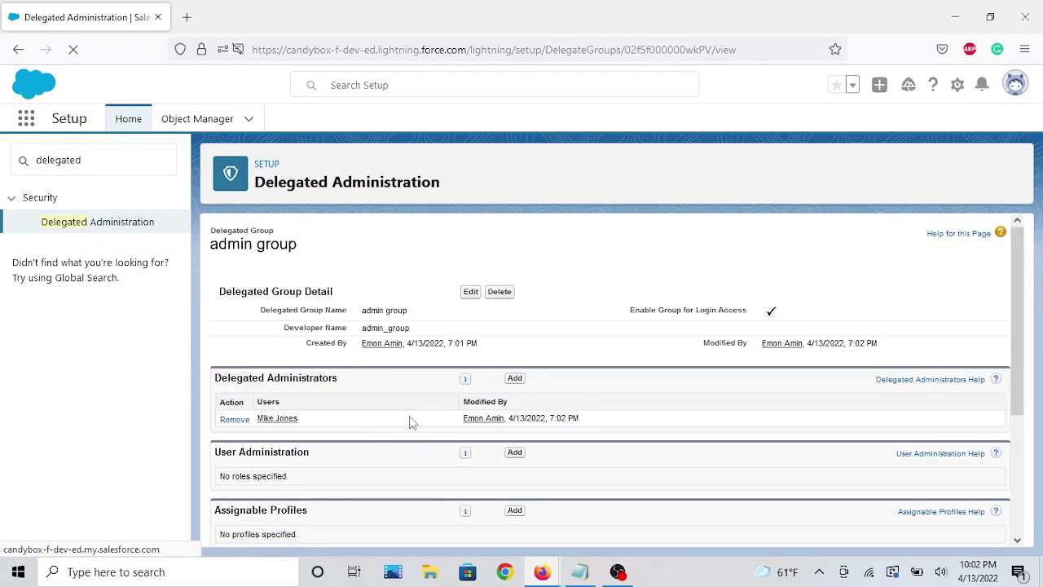
pyautogui.scroll(-3, 349, 444)
pyautogui.scroll(1, 513, 363)
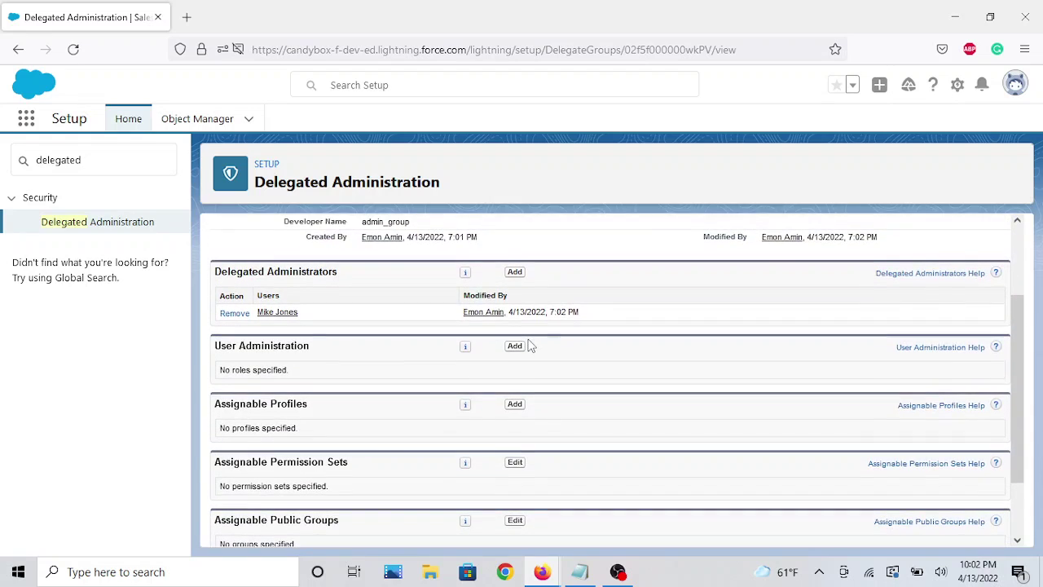
# Step: Add roles Customer Support, North America and Customer Support, International under User Administration and save
pyautogui.click(513, 345)
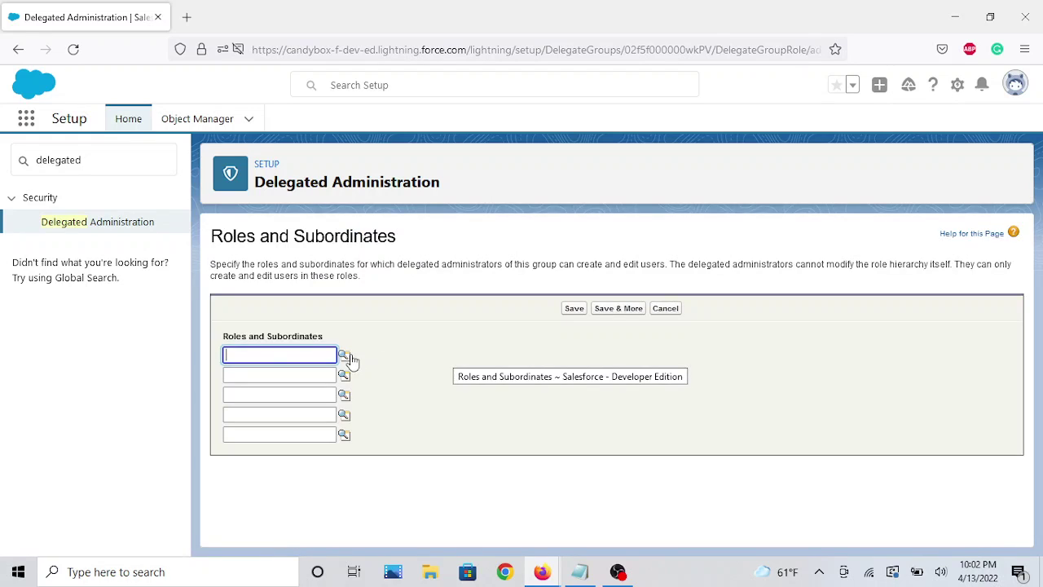
pyautogui.click(344, 356)
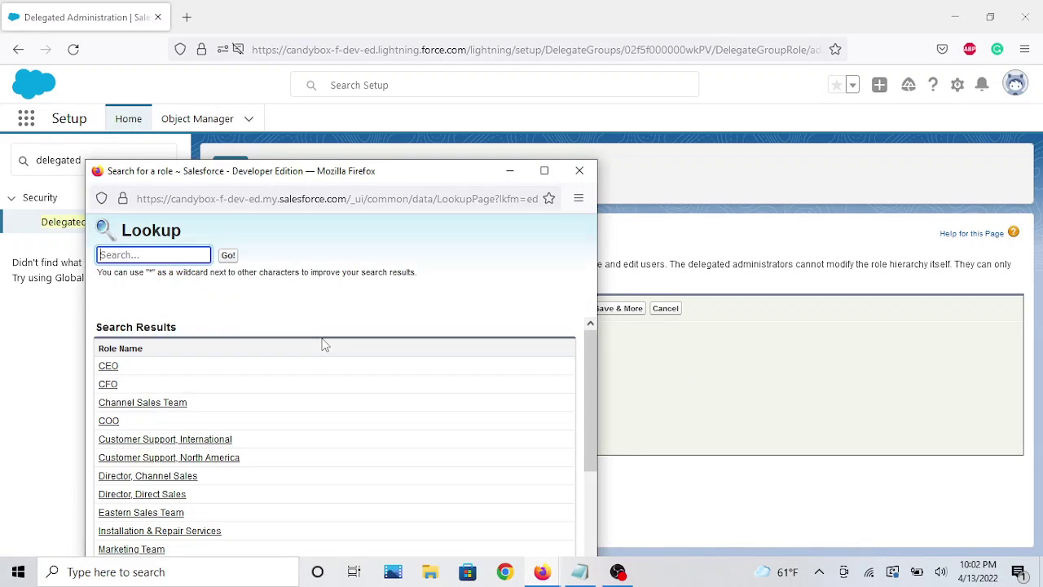
pyautogui.scroll(-4, 201, 398)
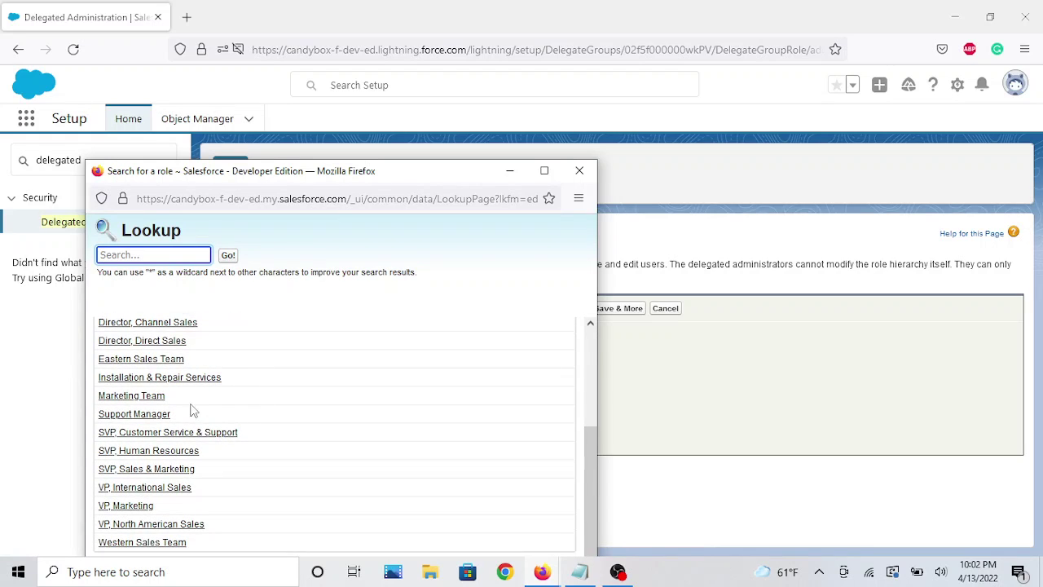
pyautogui.scroll(4, 226, 432)
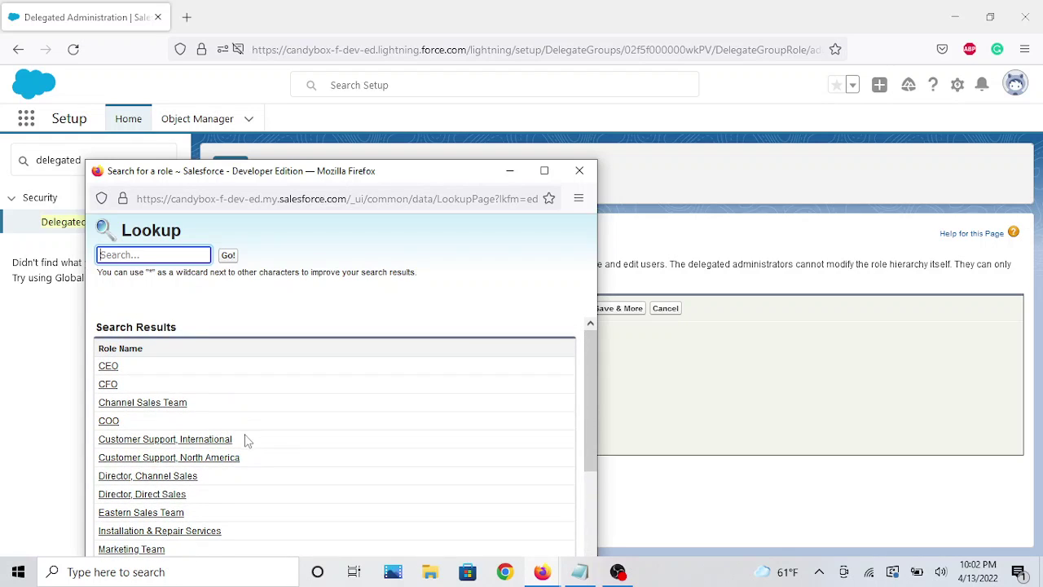
pyautogui.click(217, 457)
pyautogui.click(343, 375)
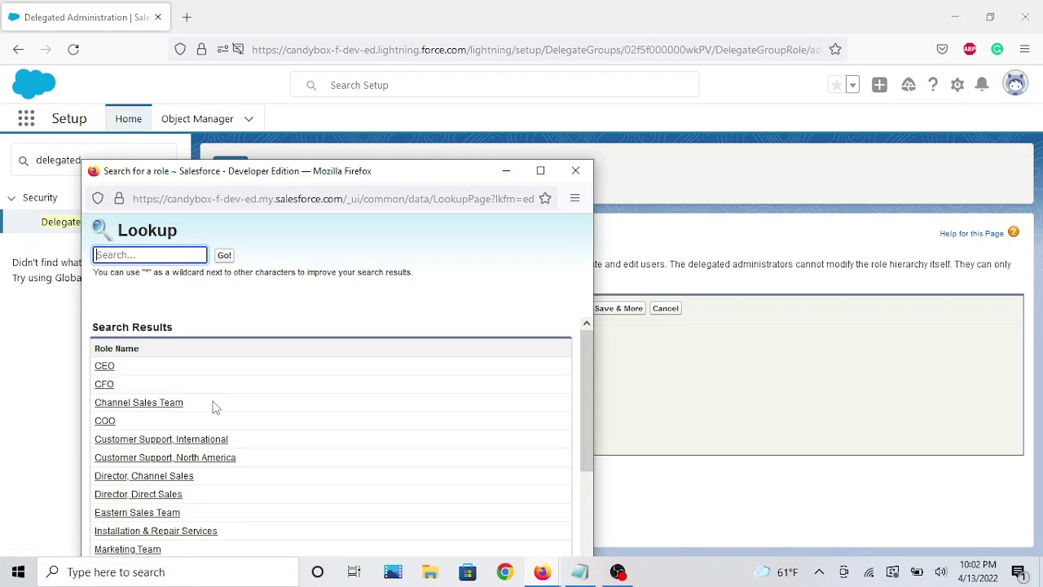
pyautogui.click(217, 437)
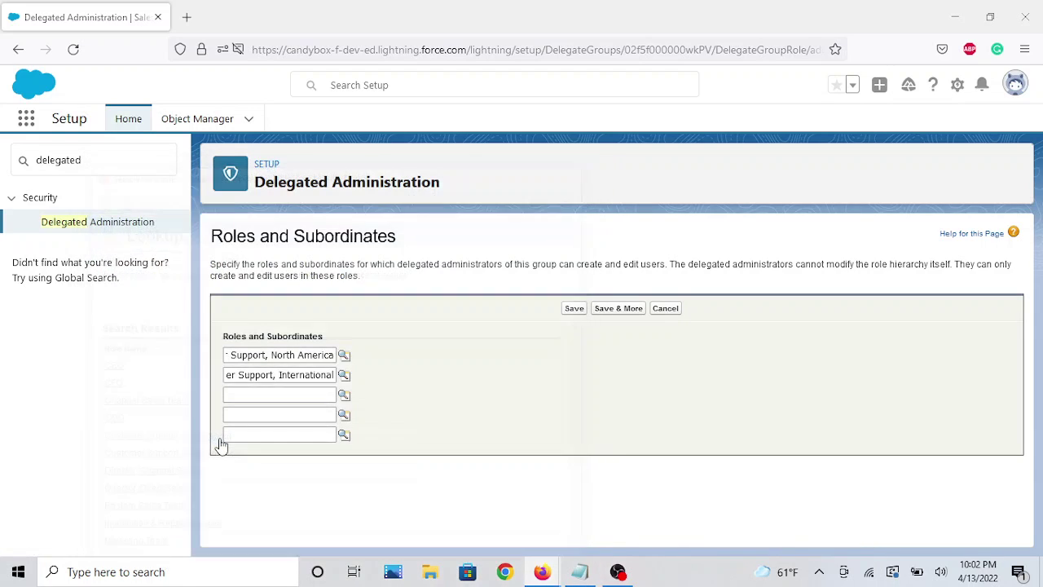
pyautogui.click(574, 309)
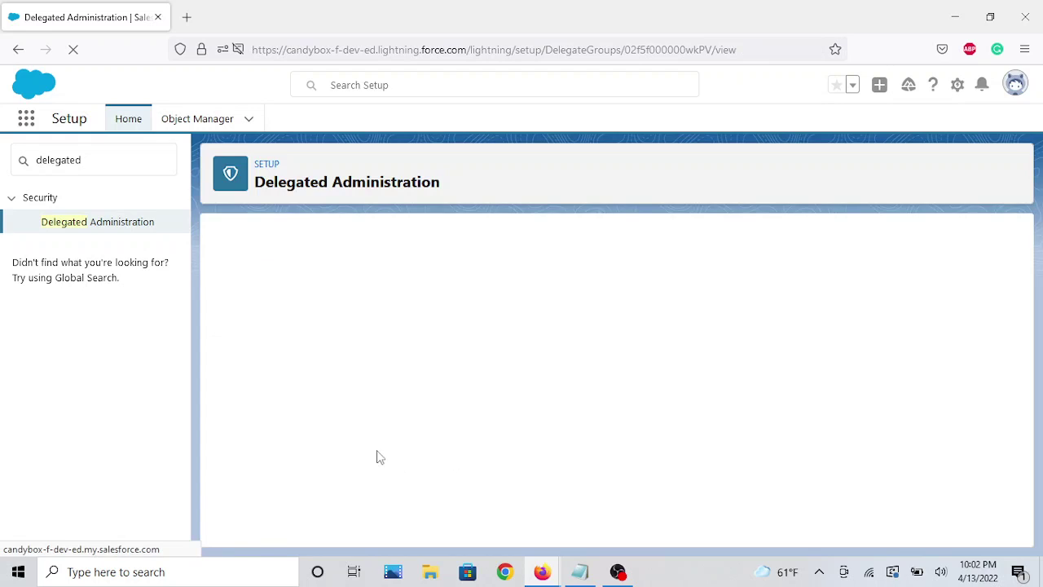
pyautogui.scroll(-3, 319, 456)
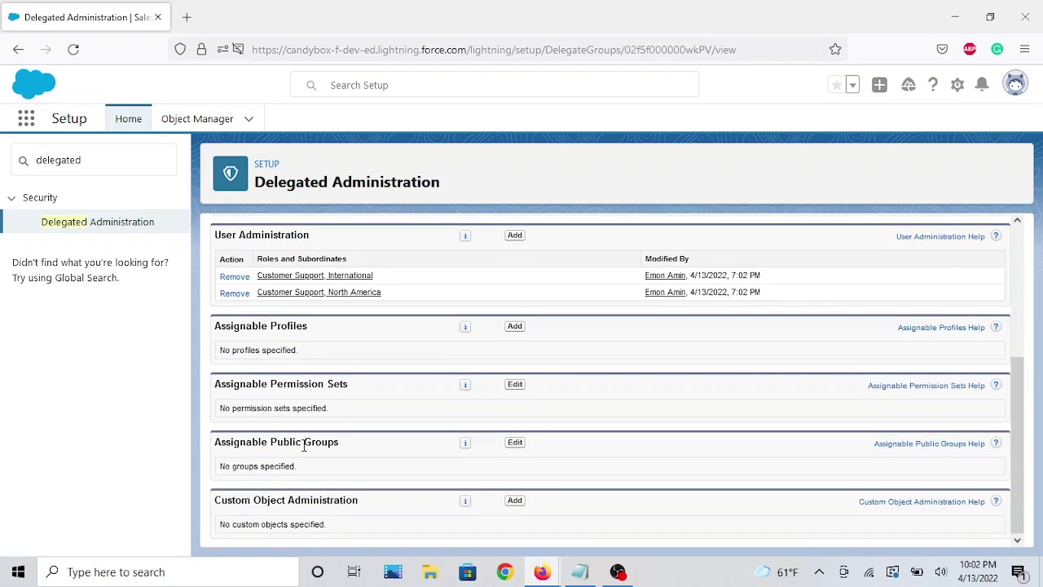
# Step: Add Custom: Support Profile as an assignable profile, save, and confirm the warning
pyautogui.click(518, 327)
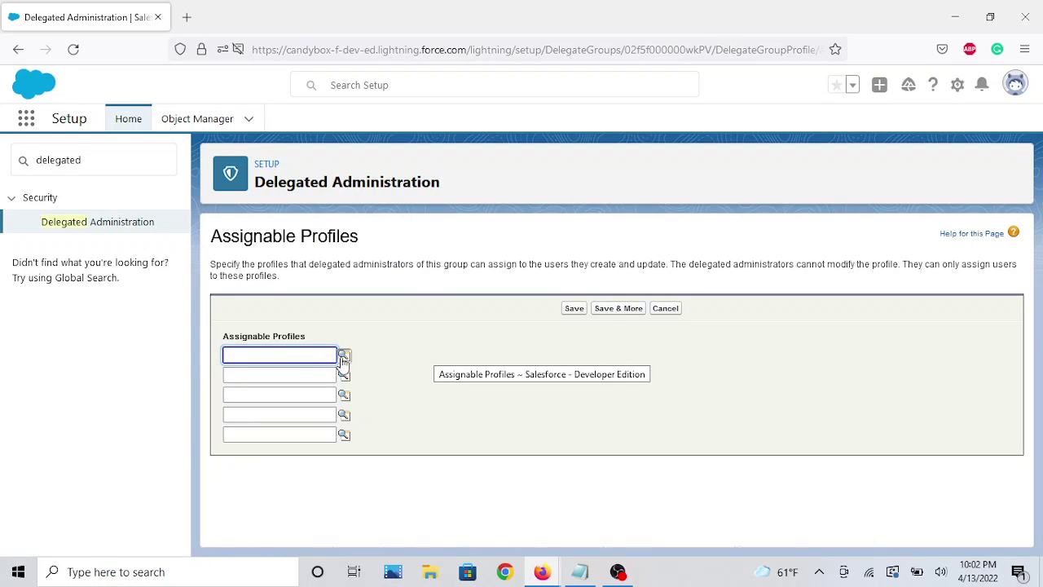
pyautogui.click(343, 357)
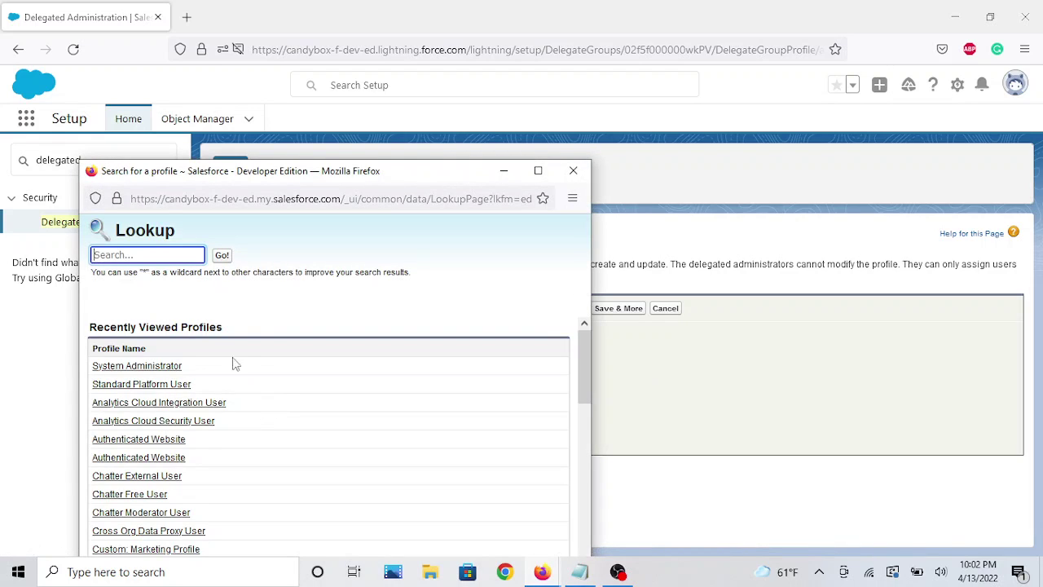
pyautogui.scroll(-3, 239, 417)
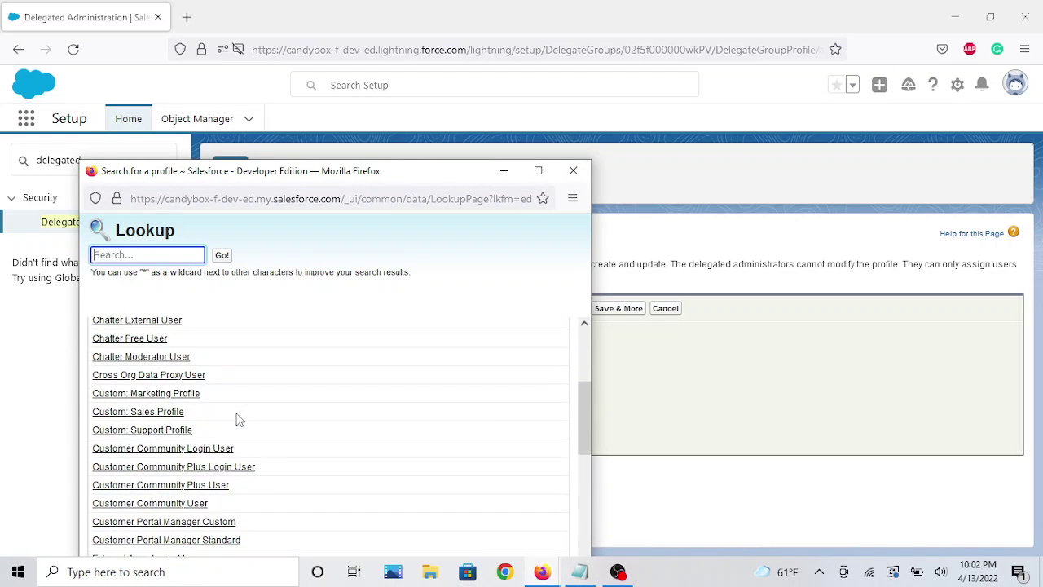
pyautogui.scroll(-5, 238, 418)
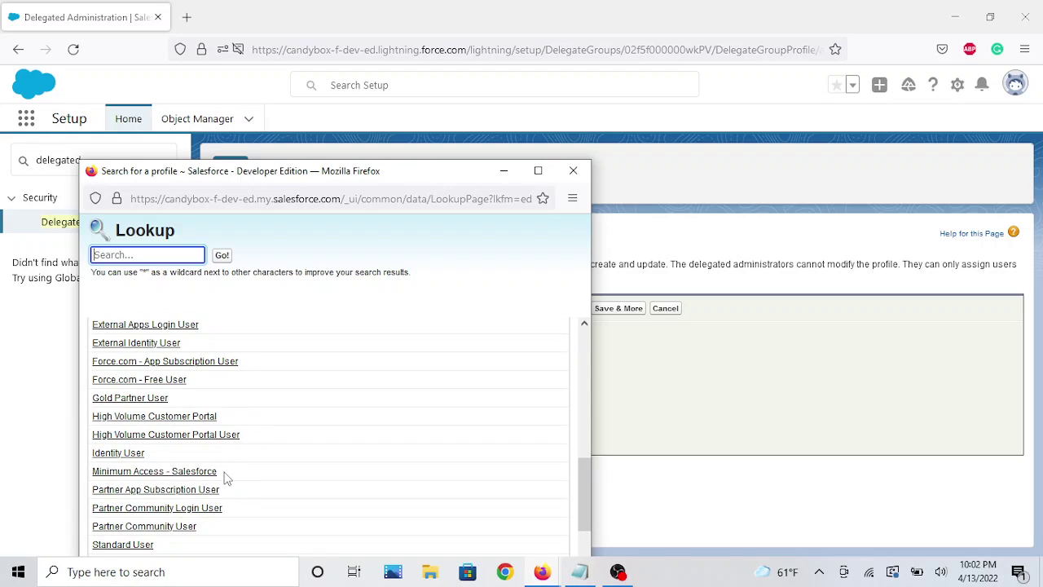
pyautogui.scroll(-3, 229, 472)
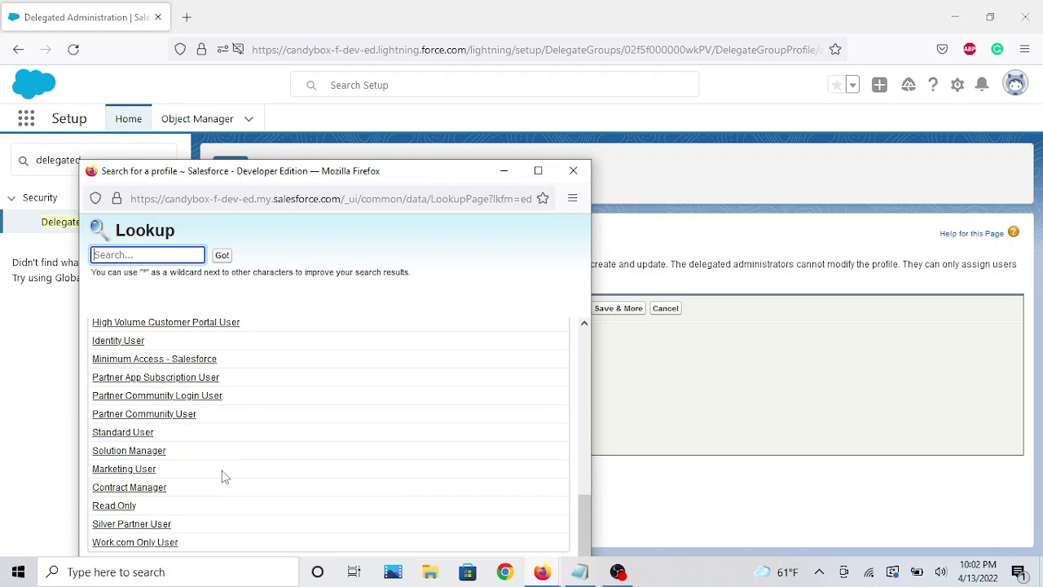
pyautogui.scroll(5, 225, 477)
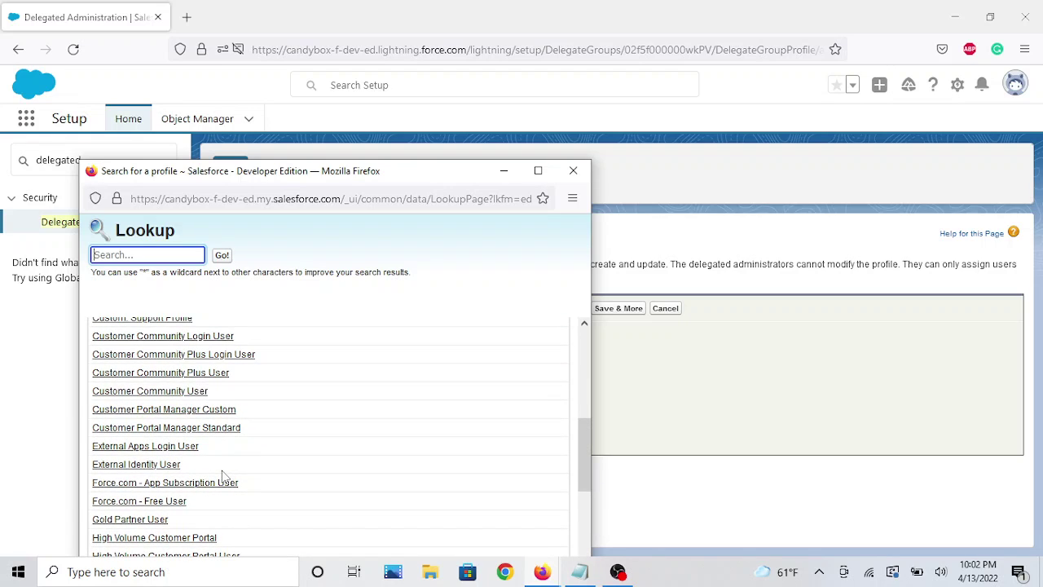
pyautogui.scroll(2, 225, 477)
pyautogui.scroll(2, 225, 477)
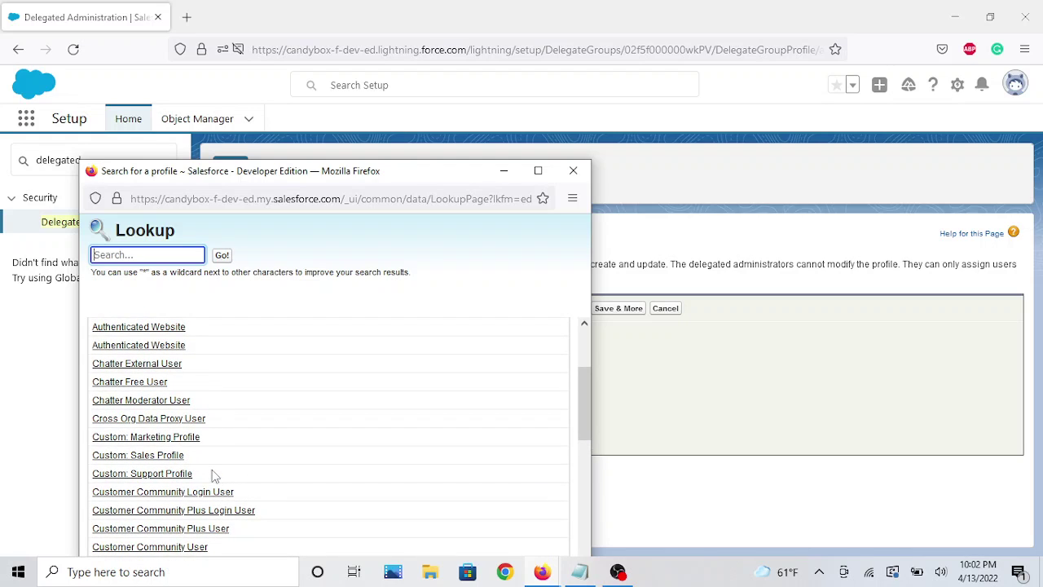
pyautogui.click(171, 473)
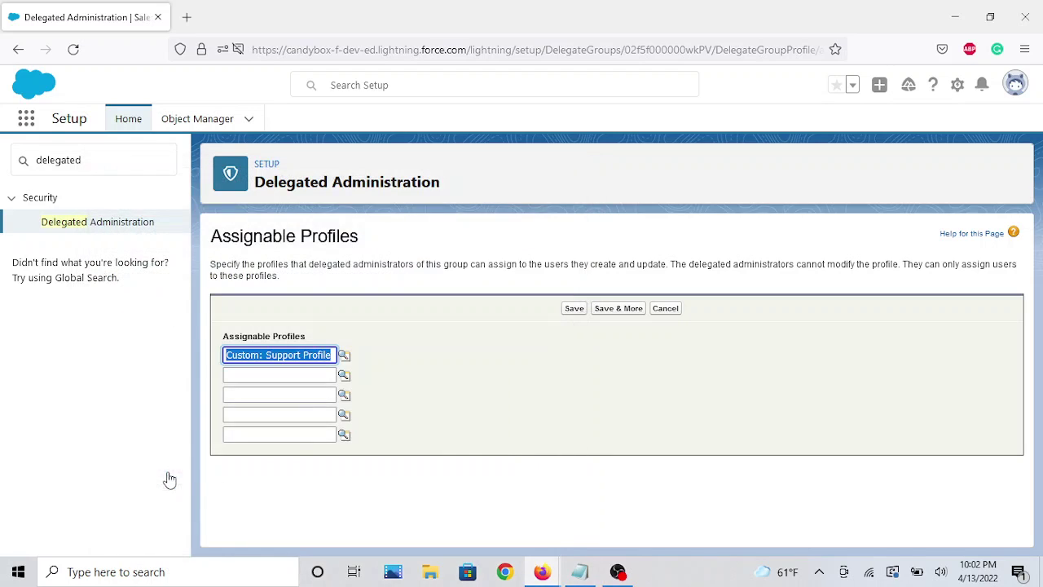
pyautogui.click(572, 310)
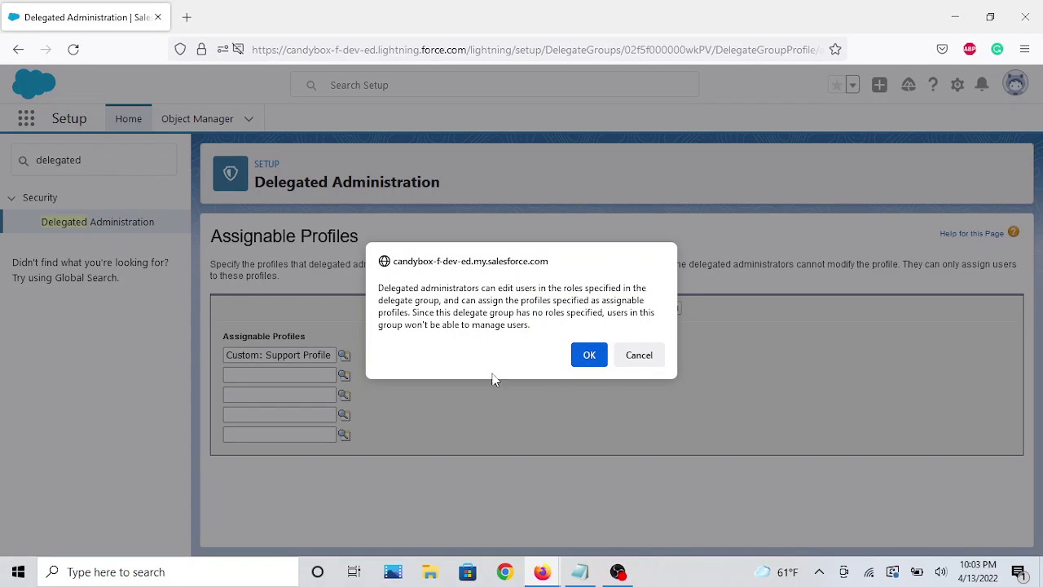
pyautogui.click(588, 361)
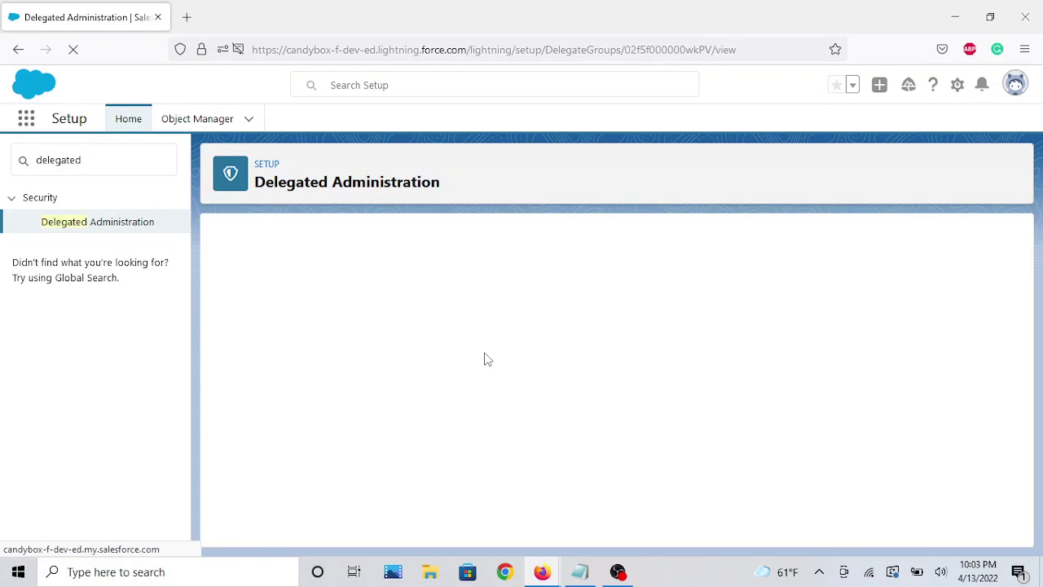
# Step: Scroll through the admin group page to review its administrator, roles and assignable profile
pyautogui.scroll(-2, 503, 418)
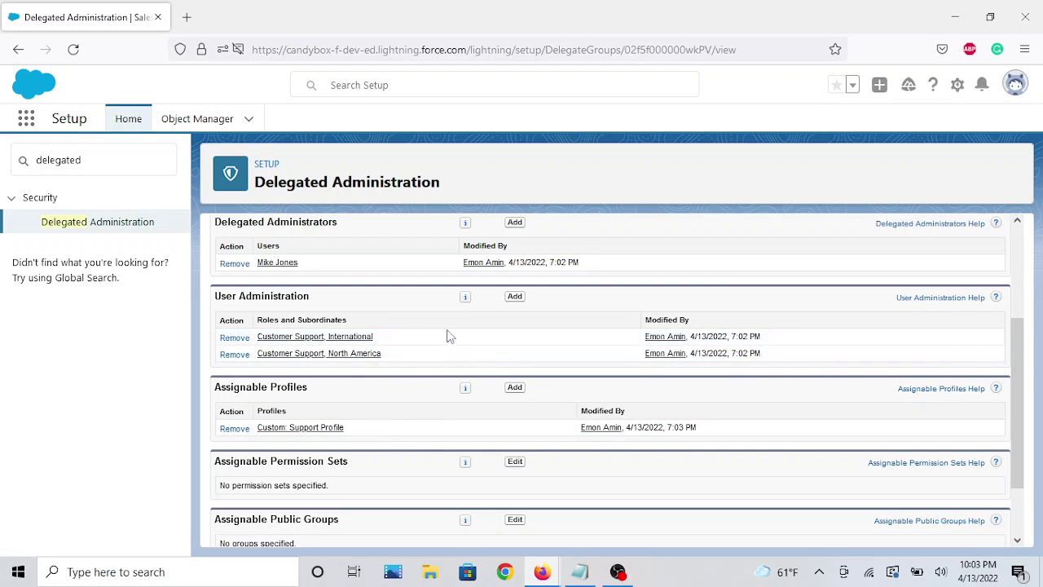
pyautogui.scroll(3, 554, 398)
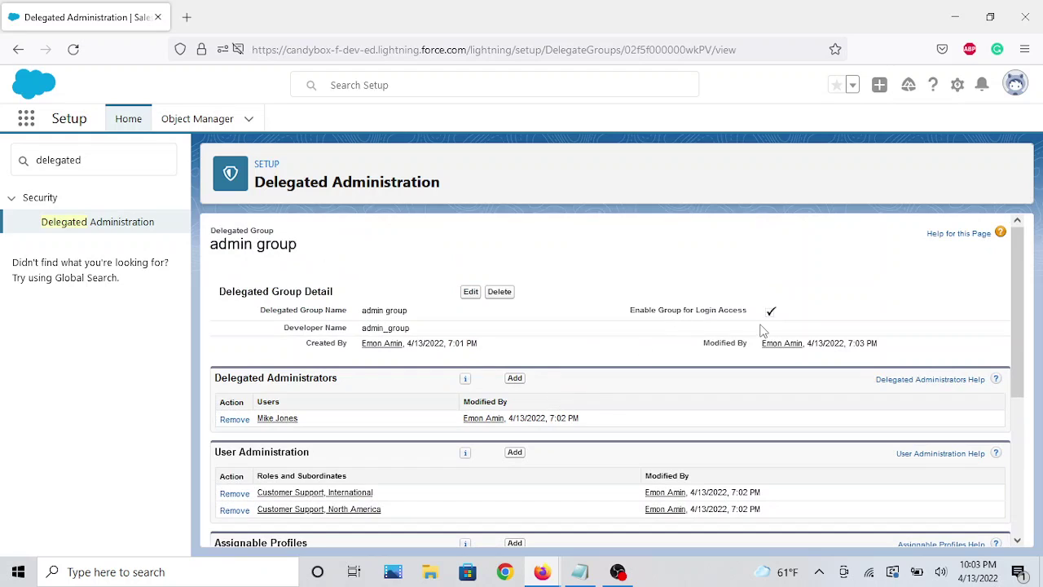
pyautogui.scroll(-2, 326, 475)
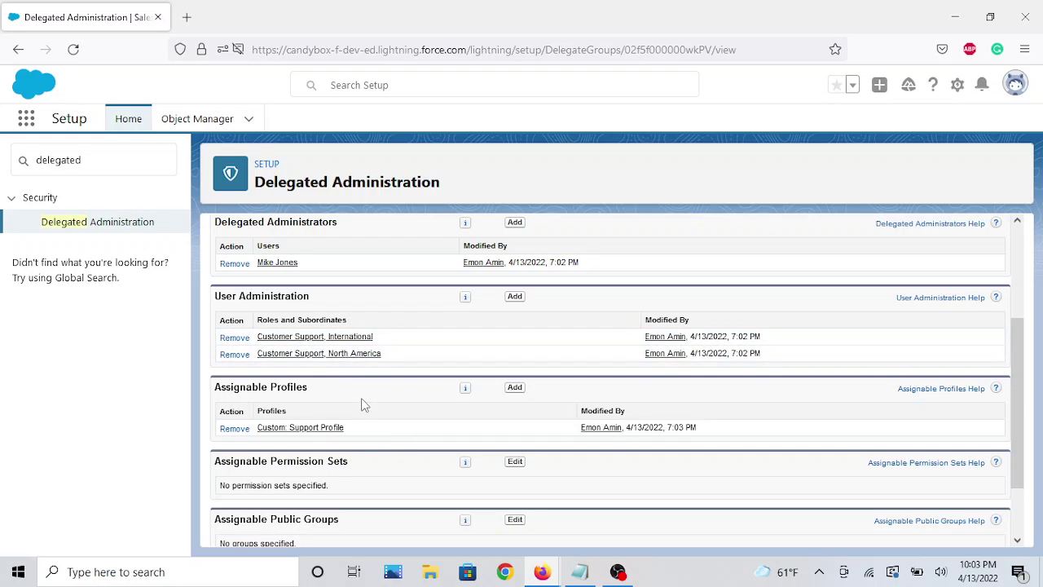
pyautogui.scroll(-1, 364, 413)
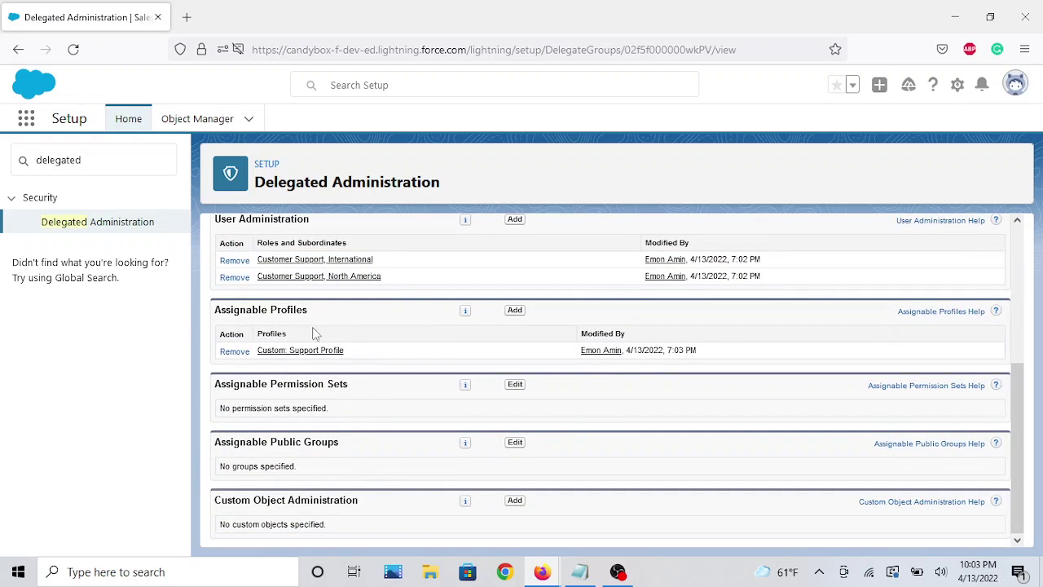
pyautogui.scroll(3, 397, 362)
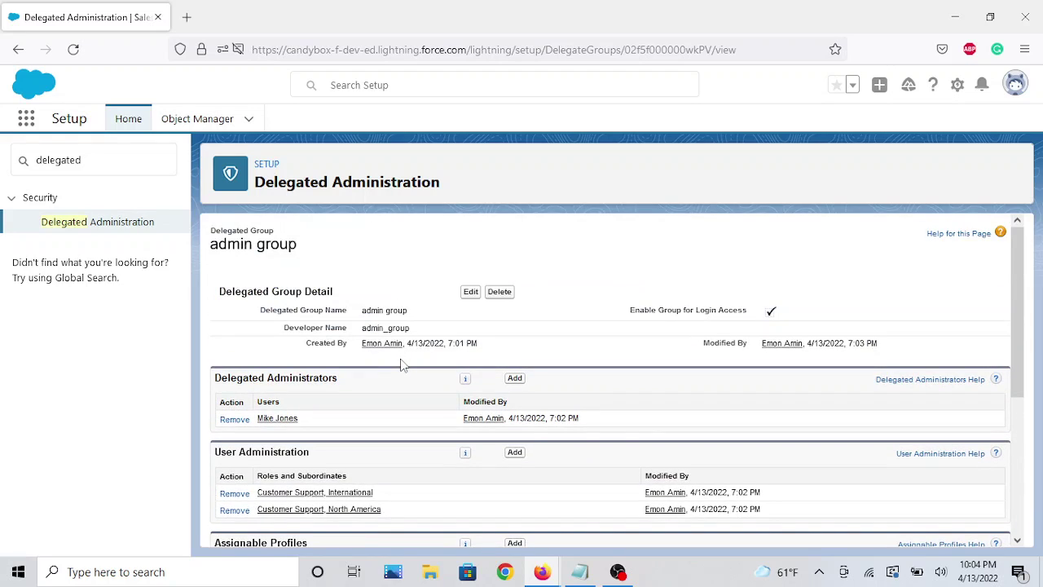
pyautogui.scroll(-1, 400, 364)
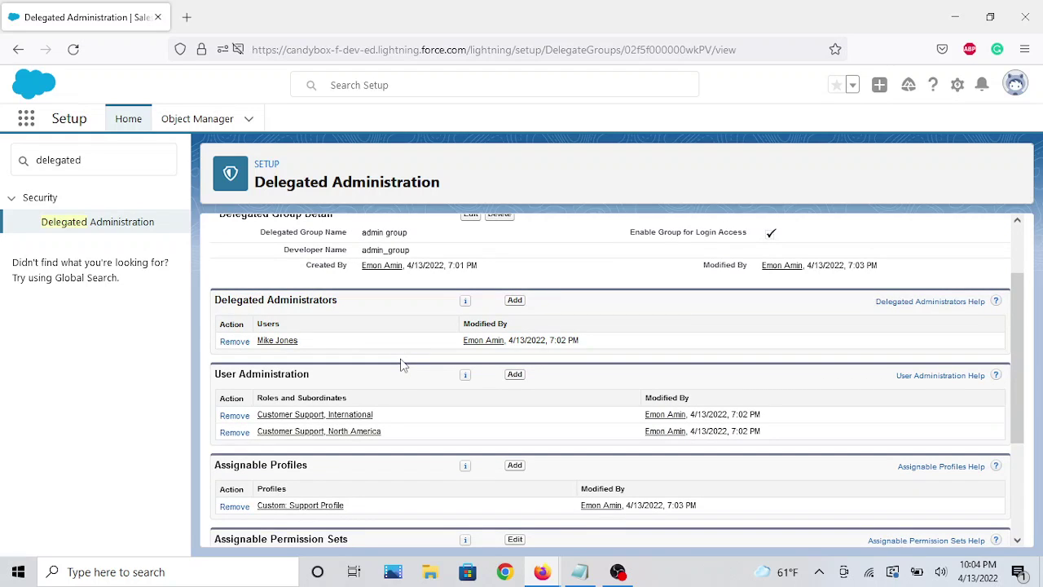
pyautogui.scroll(-2, 400, 365)
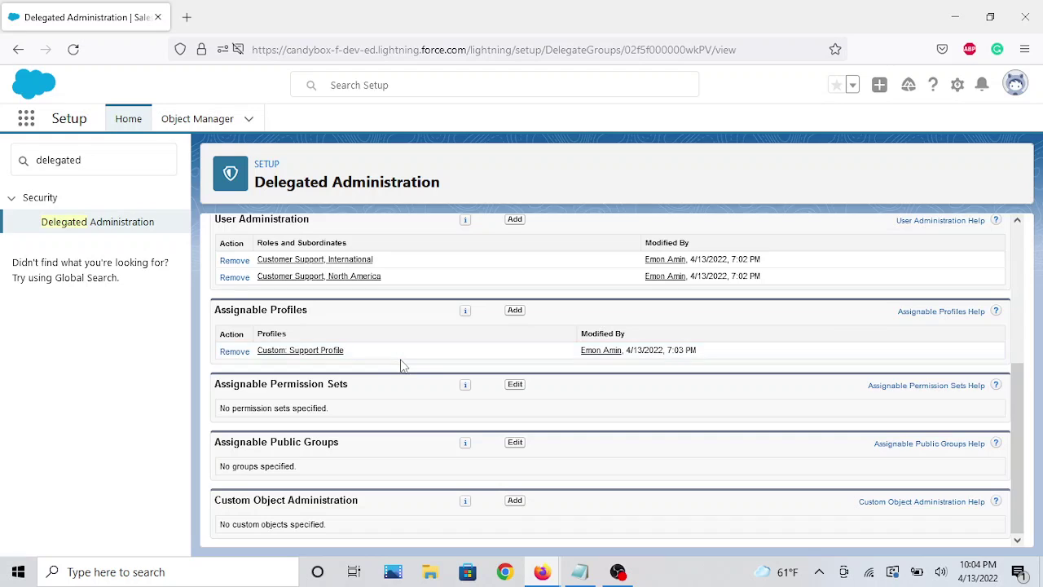
pyautogui.scroll(1, 435, 357)
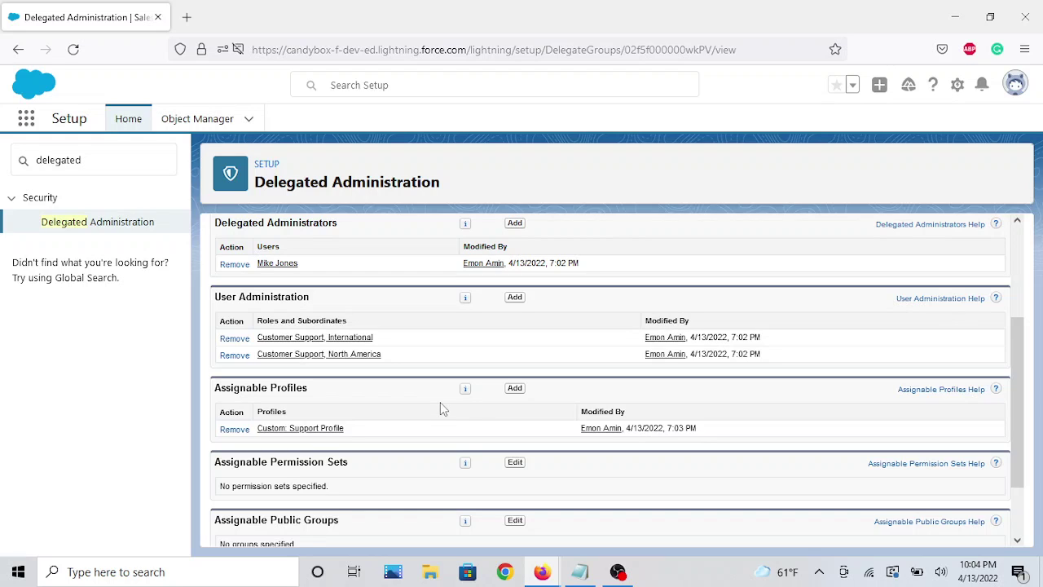
pyautogui.scroll(1, 445, 398)
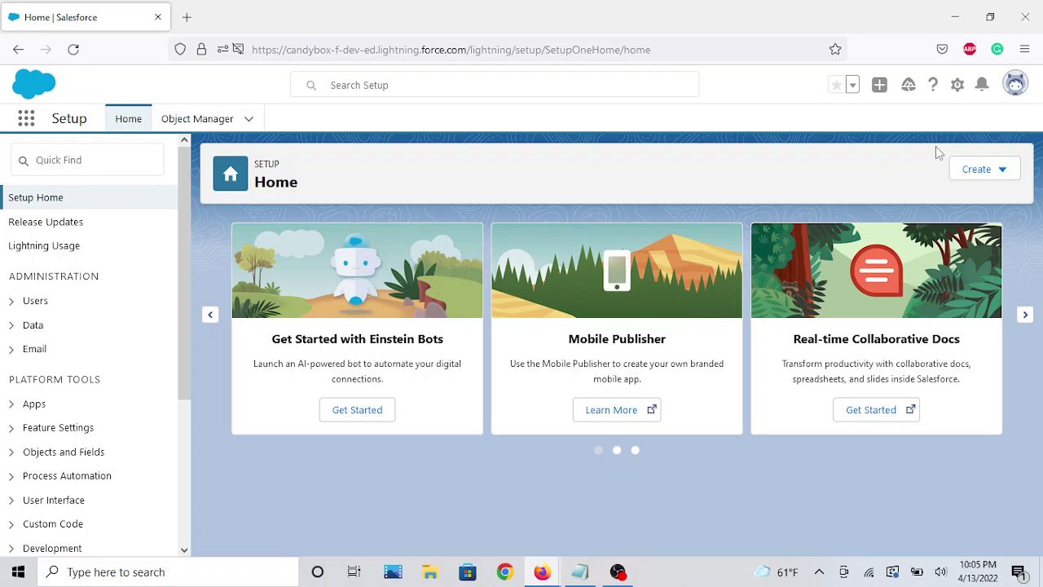
# Step: Check the signed-in account, then choose Create > User on Setup Home
pyautogui.click(1015, 84)
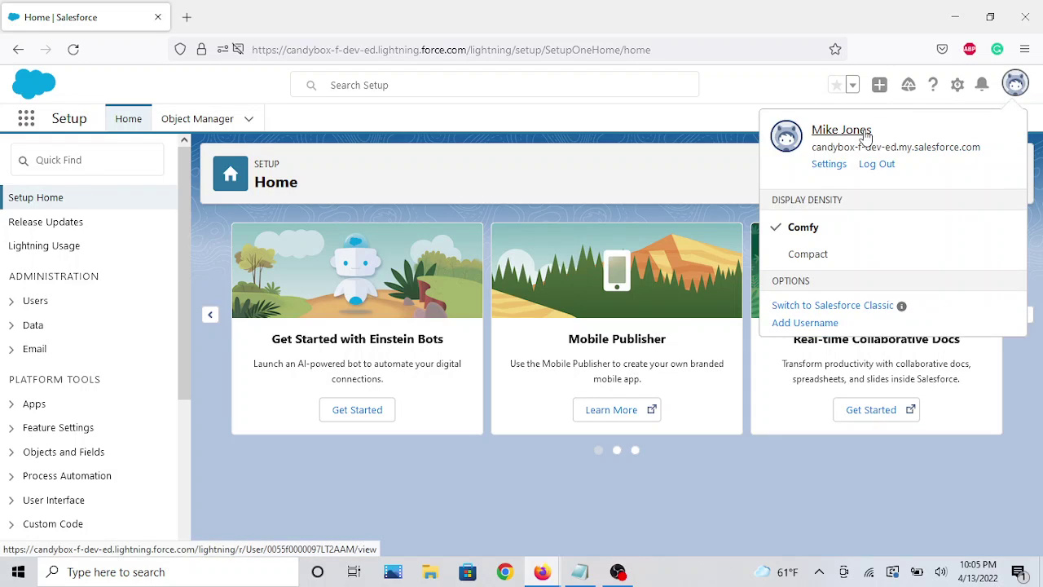
pyautogui.click(1015, 84)
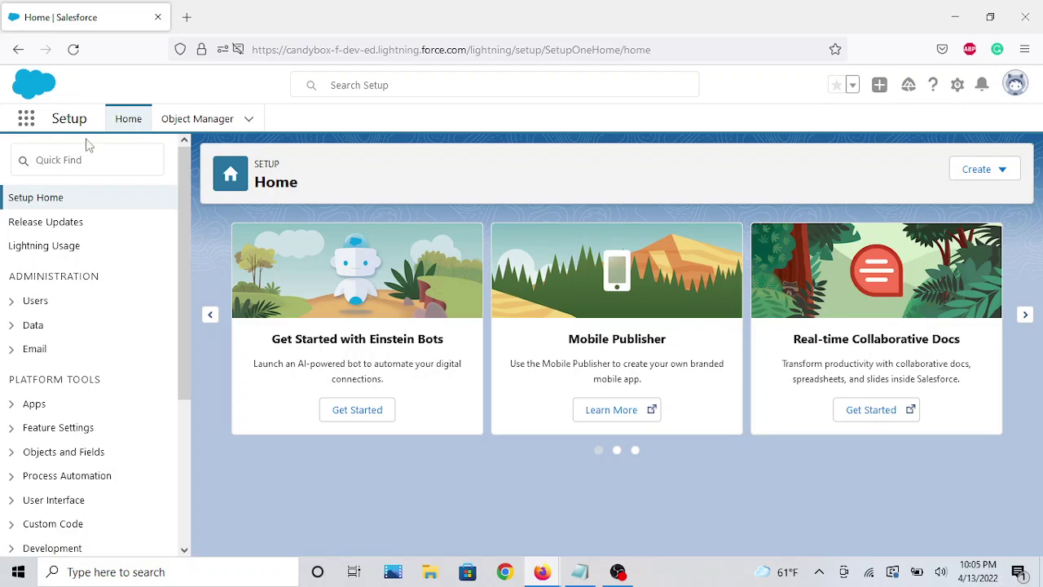
pyautogui.click(113, 161)
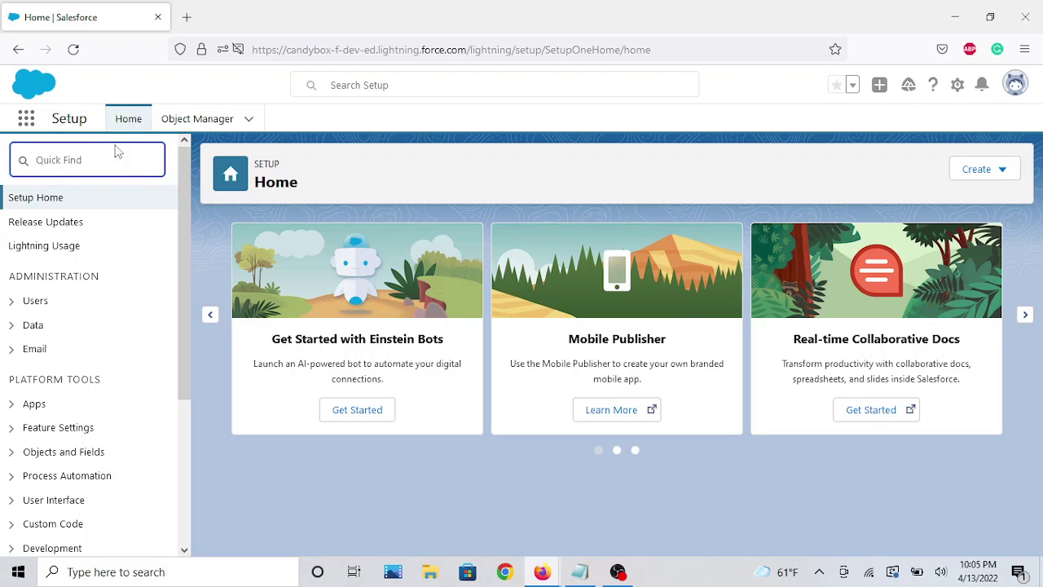
pyautogui.click(995, 171)
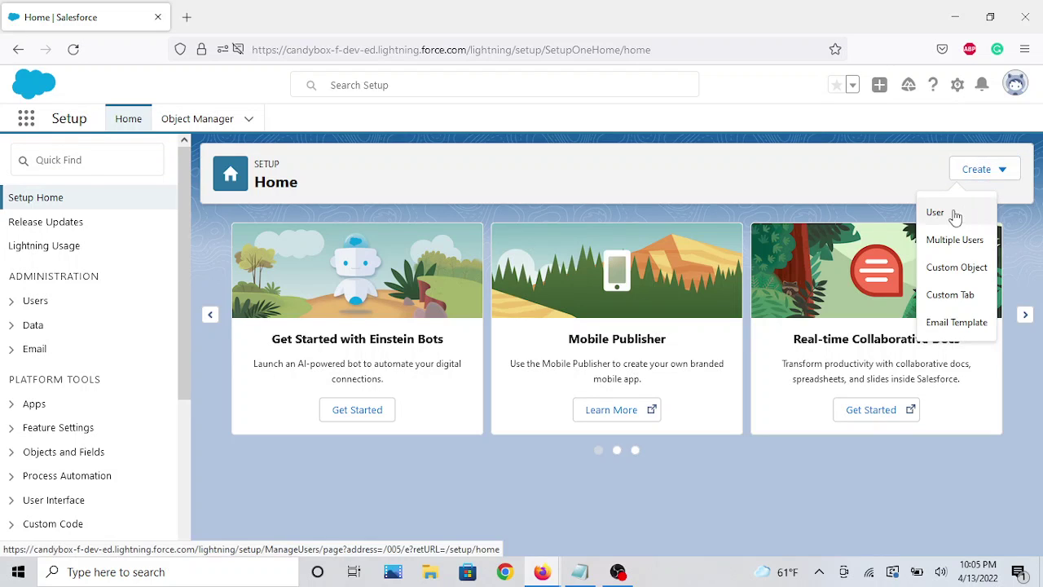
pyautogui.click(949, 215)
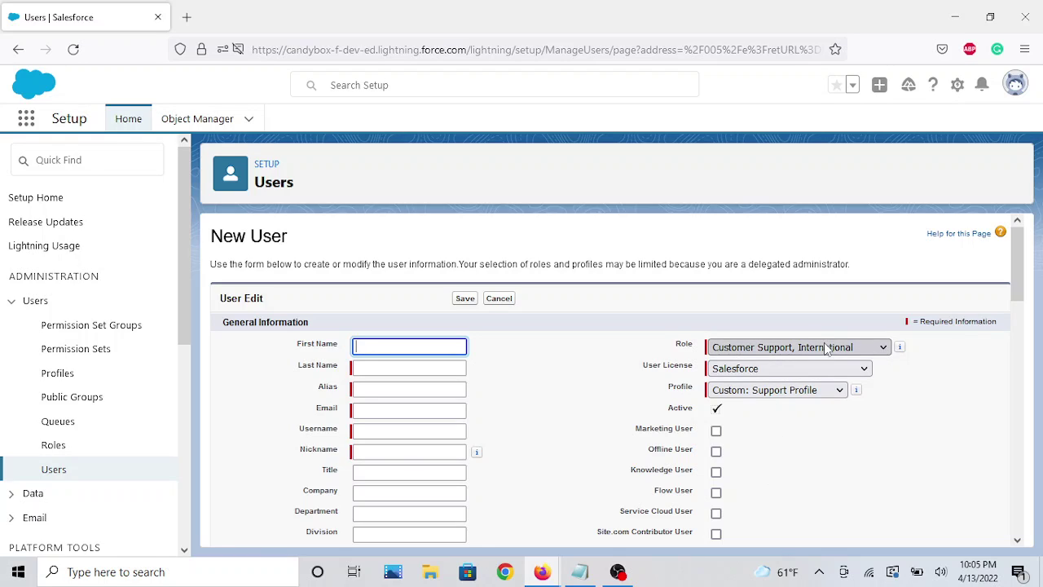
# Step: Keep role Customer Support, International, profile Custom: Support Profile and the Salesforce user license
pyautogui.click(885, 350)
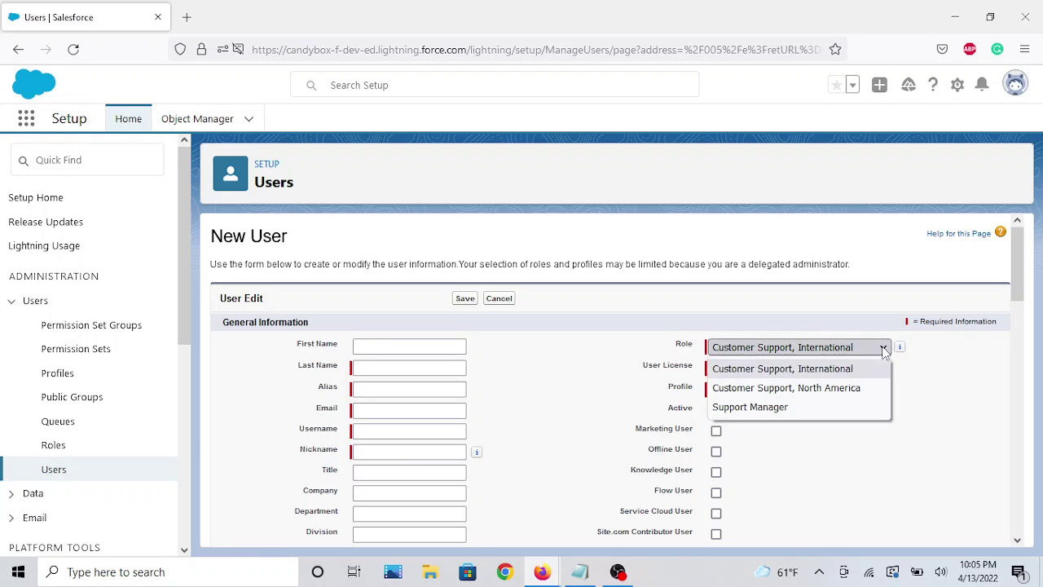
pyautogui.click(833, 350)
pyautogui.click(804, 392)
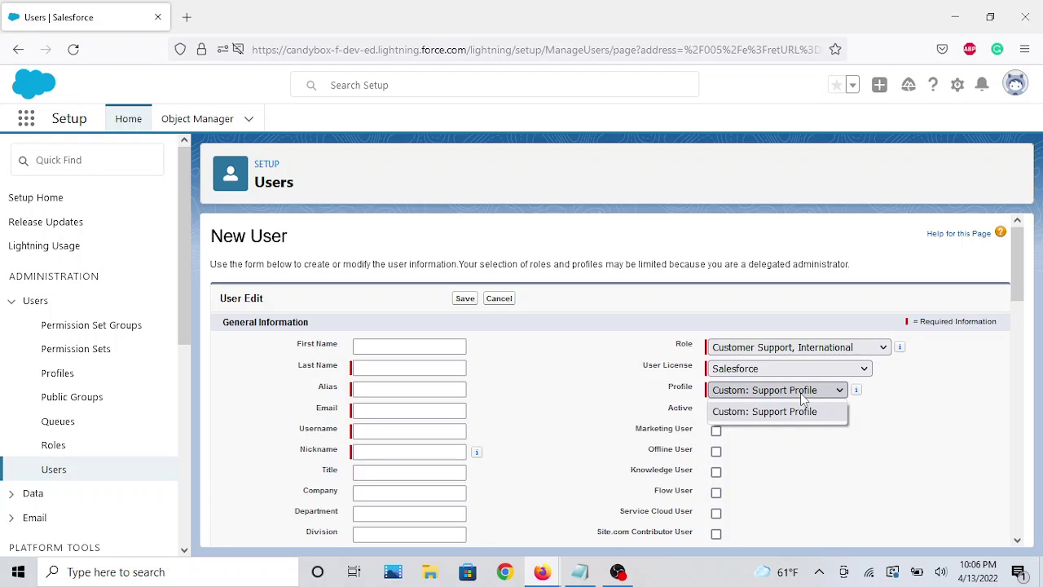
pyautogui.click(803, 395)
pyautogui.click(810, 368)
pyautogui.click(813, 371)
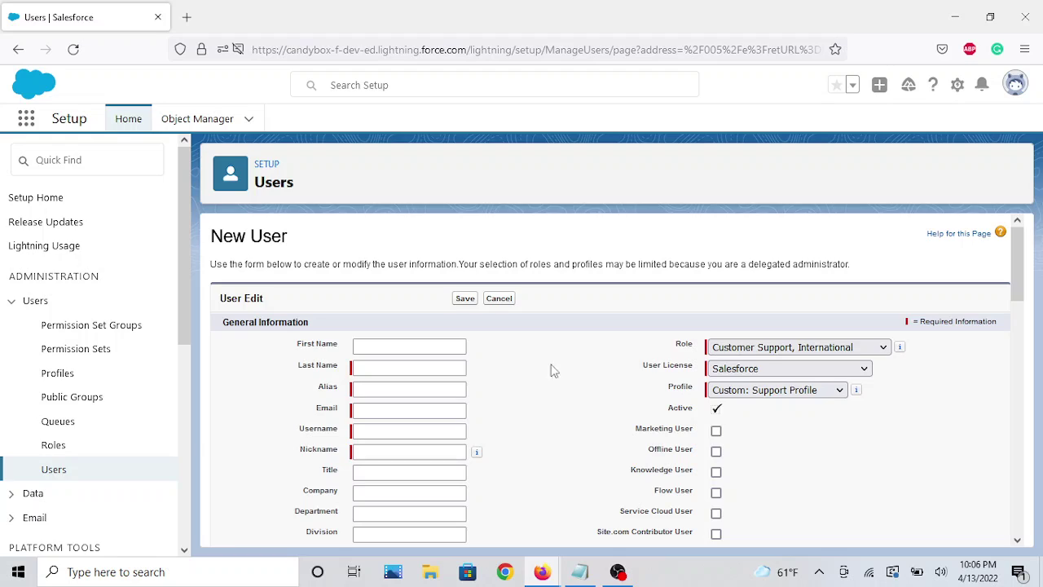
# Step: Enter the new user's name details, save the user, and check the account menu
pyautogui.click(442, 349)
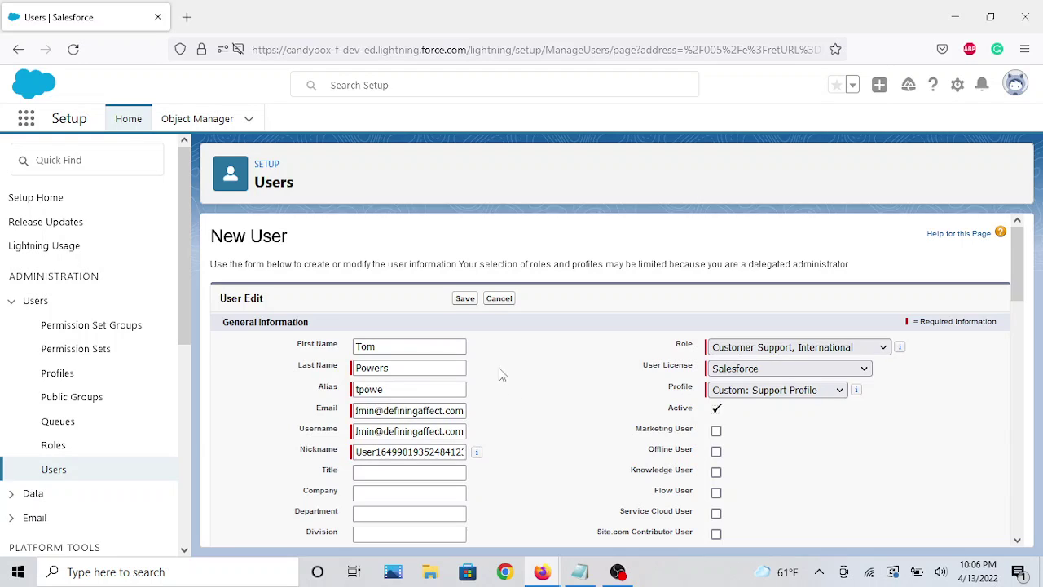
pyautogui.click(464, 298)
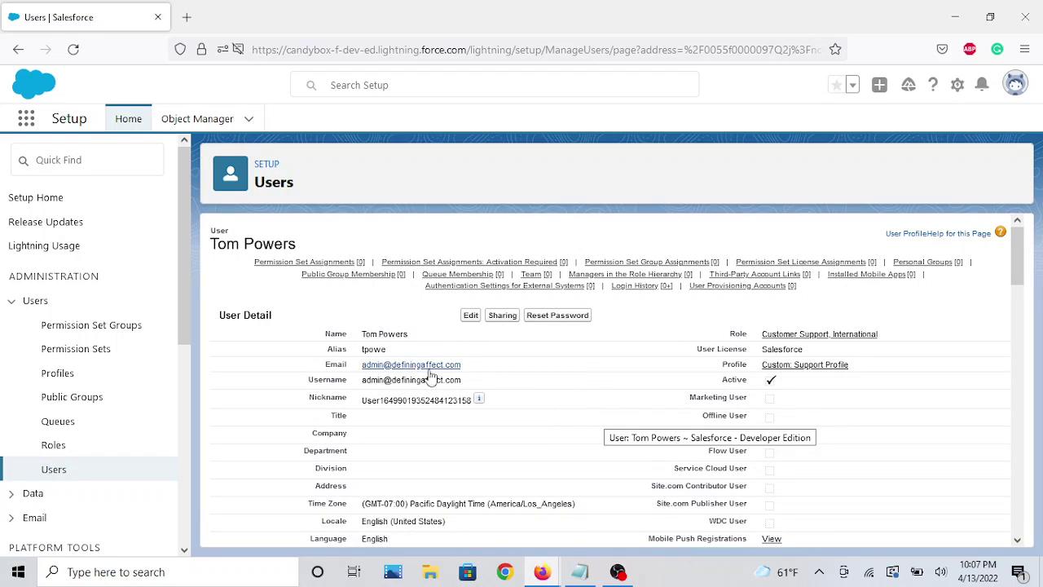
pyautogui.click(1015, 88)
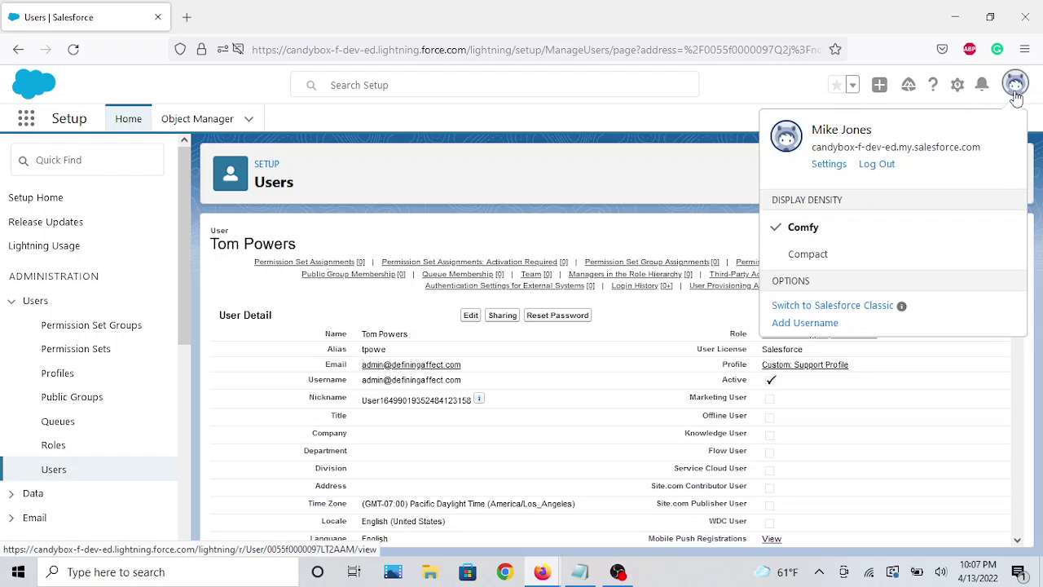
pyautogui.click(1015, 92)
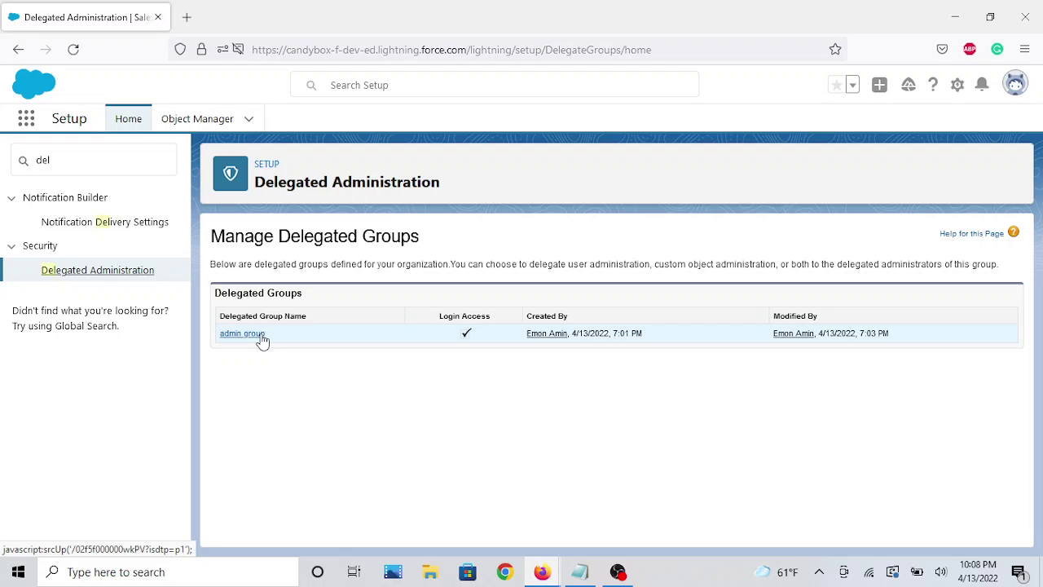
# Step: Open the admin group's details, then replace the Quick Find text with 'audit'
pyautogui.click(261, 337)
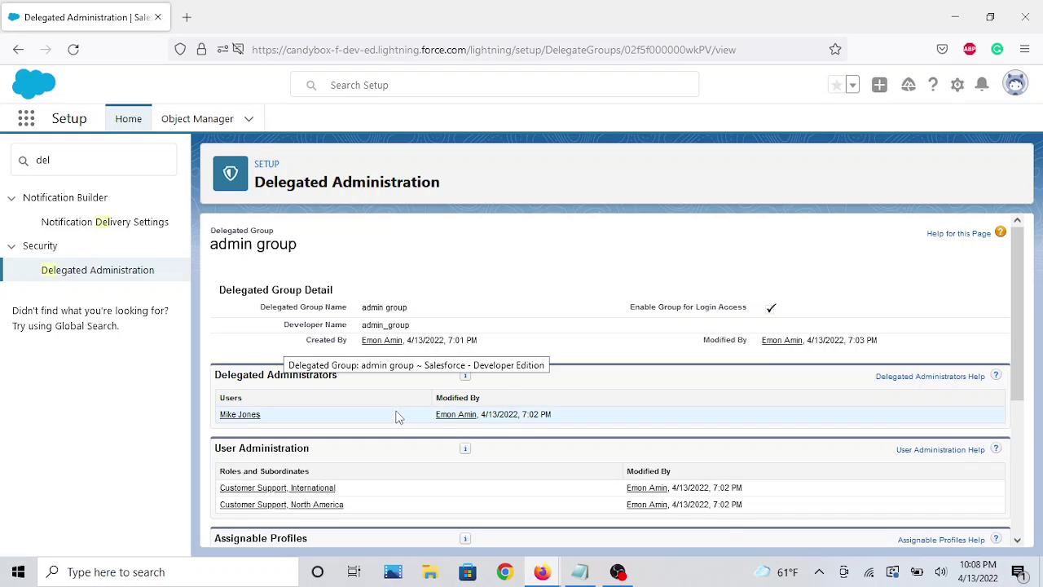
pyautogui.scroll(-5, 398, 417)
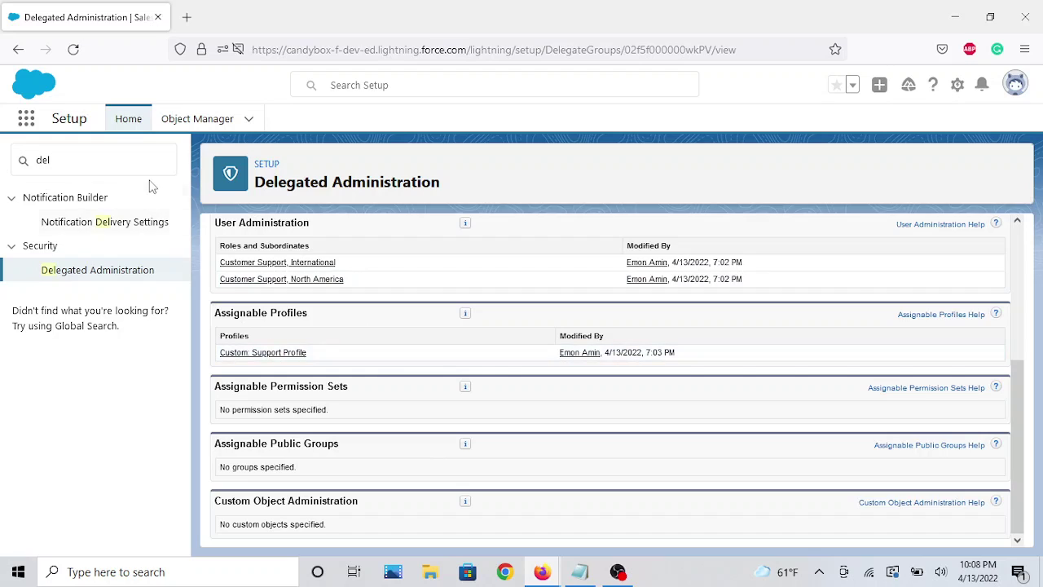
pyautogui.click(141, 161)
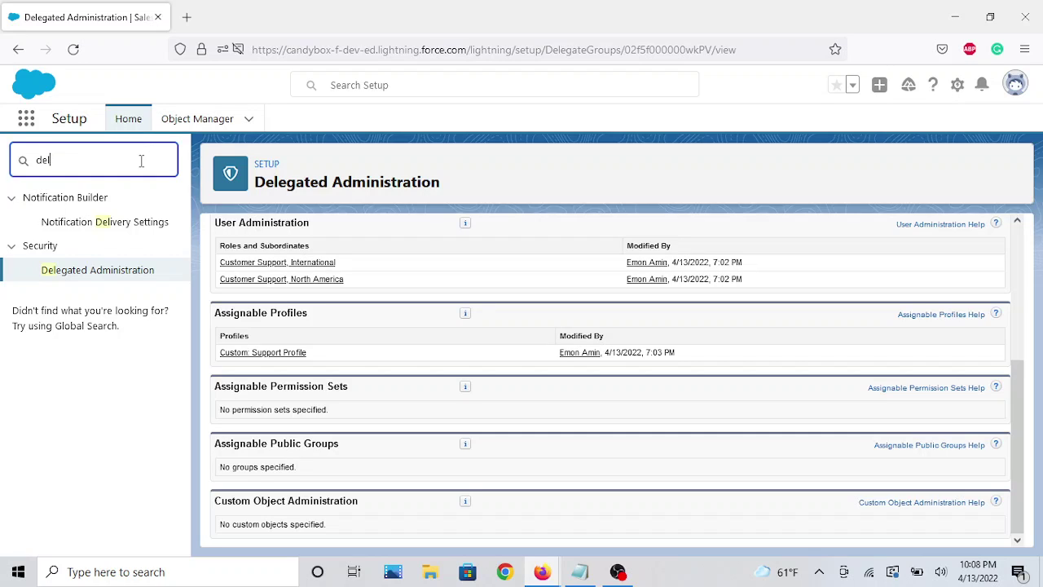
pyautogui.press('BackSpace')
pyautogui.press('BackSpace')
pyautogui.press('BackSpace')
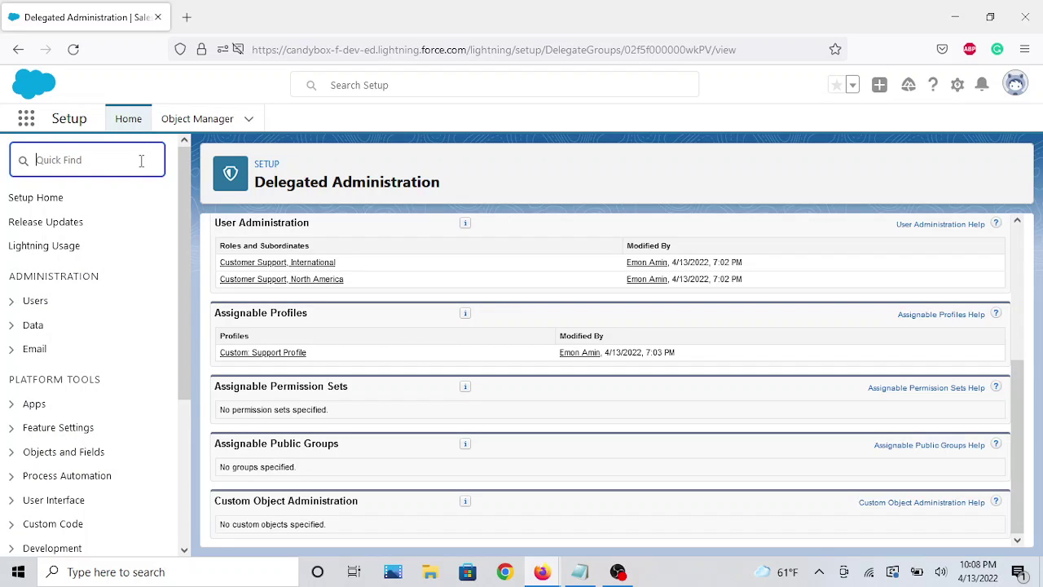
pyautogui.write('audit')
# Step: Open Security > View Setup Audit Trail
pyautogui.click(95, 227)
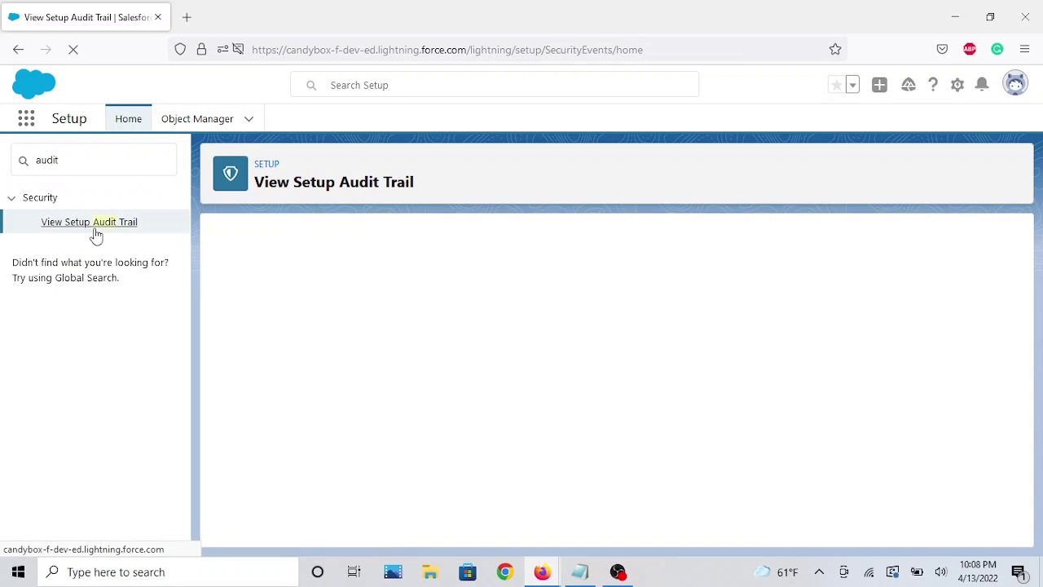